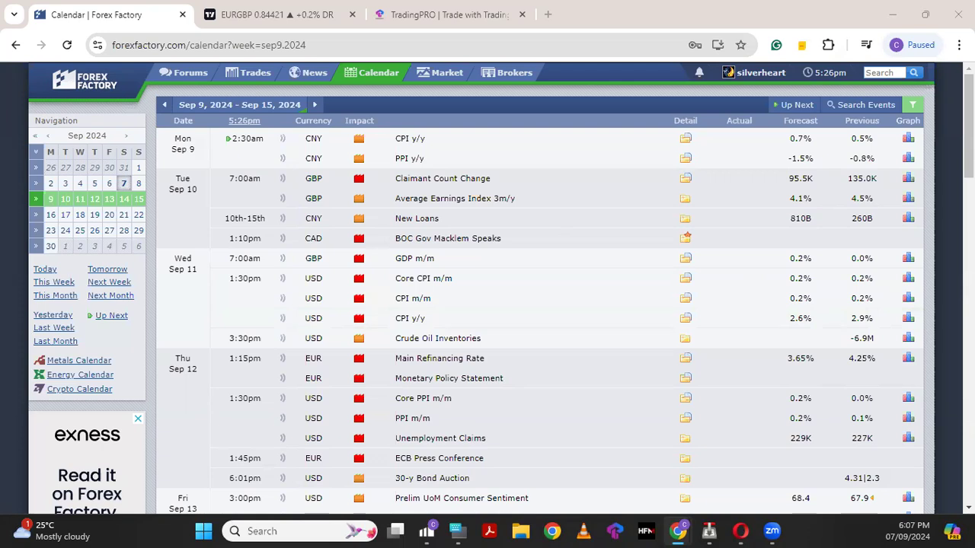
Step: Open the TradingPRO website and bring up the 8 Years Trading Triumph Contest banner on its home page
click(437, 15)
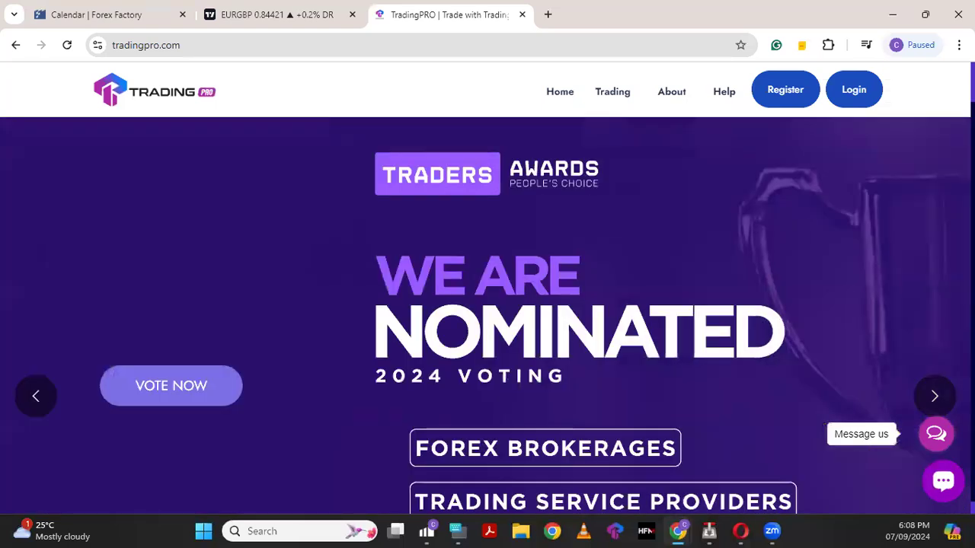
click(35, 399)
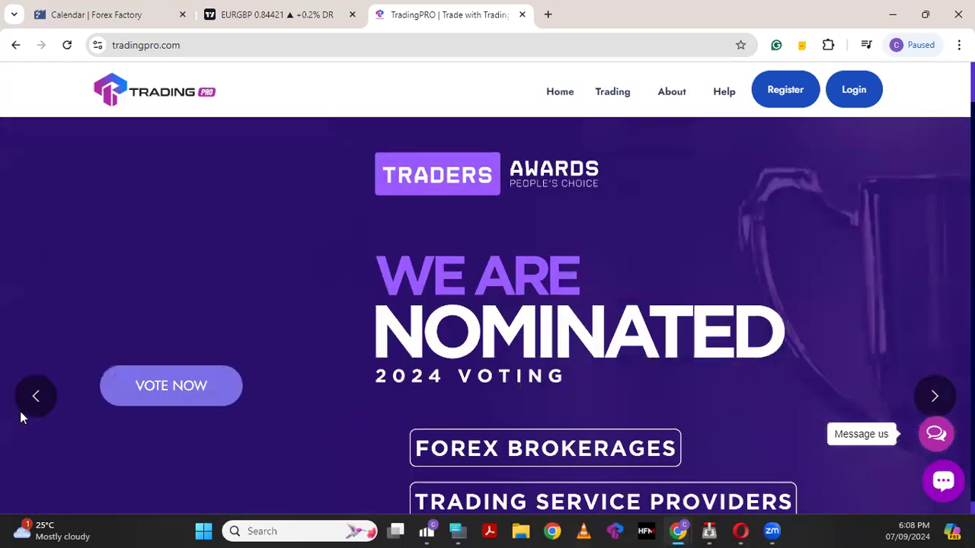
click(30, 395)
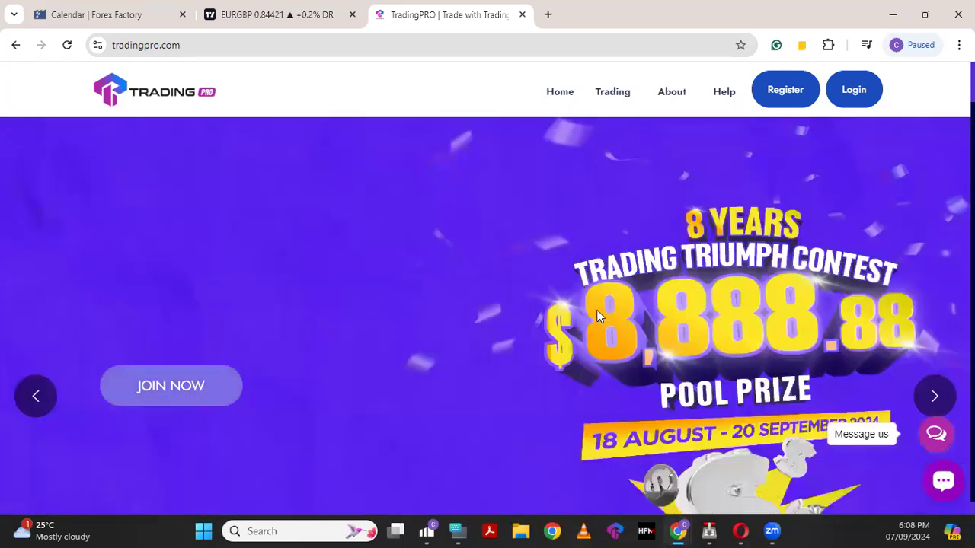
scroll(598, 316, down, 1)
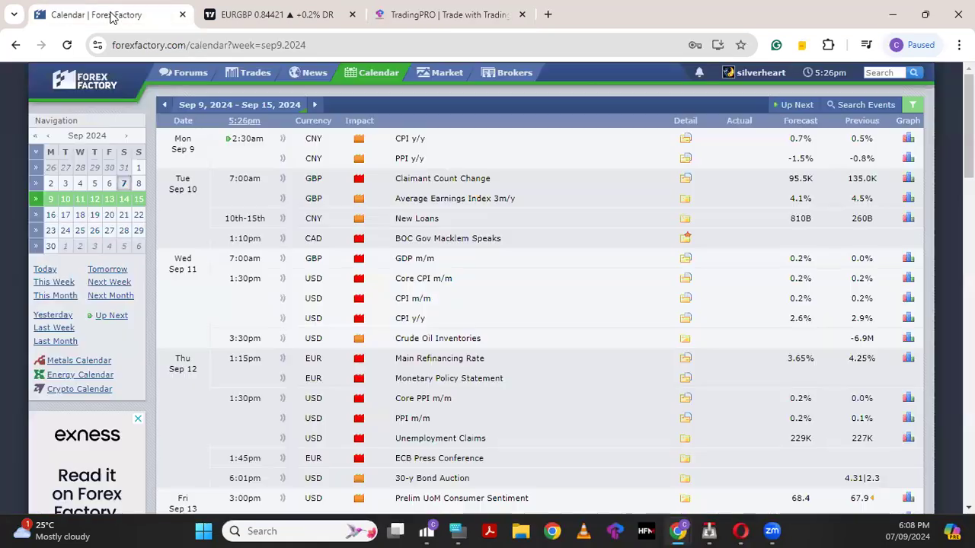
Step: Review the Forex Factory economic calendar events for the week of Sep 9 to Sep 15, 2024
click(115, 15)
scroll(409, 268, down, 2)
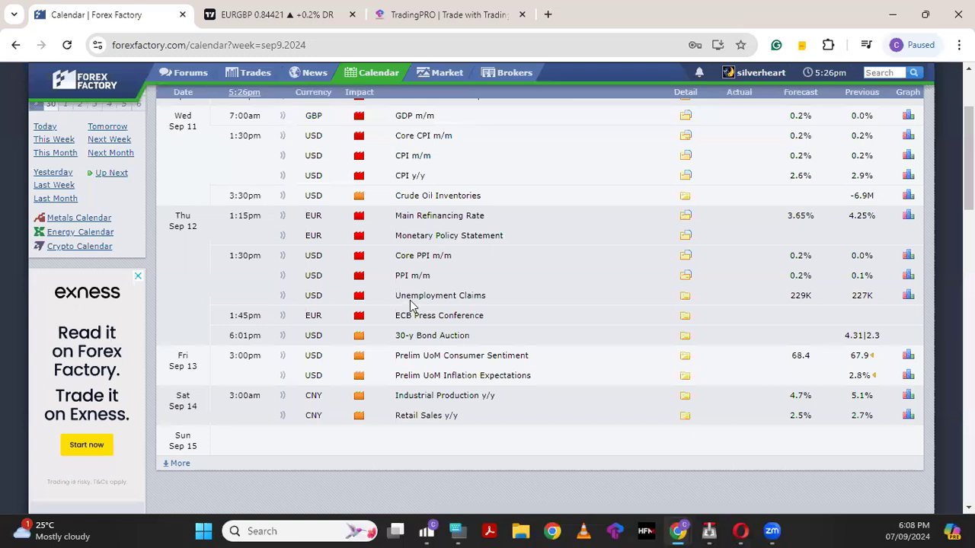
scroll(411, 304, up, 3)
Step: Switch to the TradingView EURGBP chart, close the watchlist and view recent price action on the daily timeframe
click(263, 12)
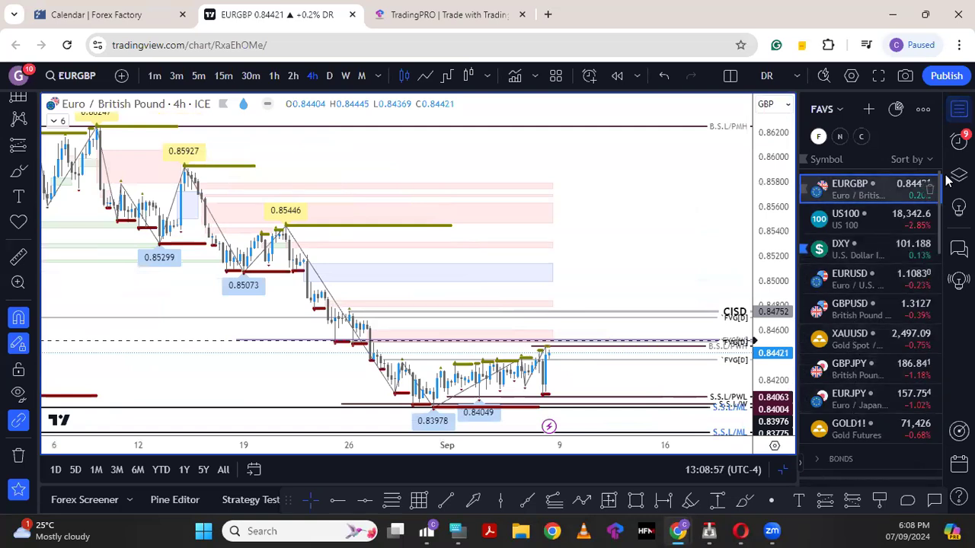
click(958, 109)
scroll(688, 244, down, 3)
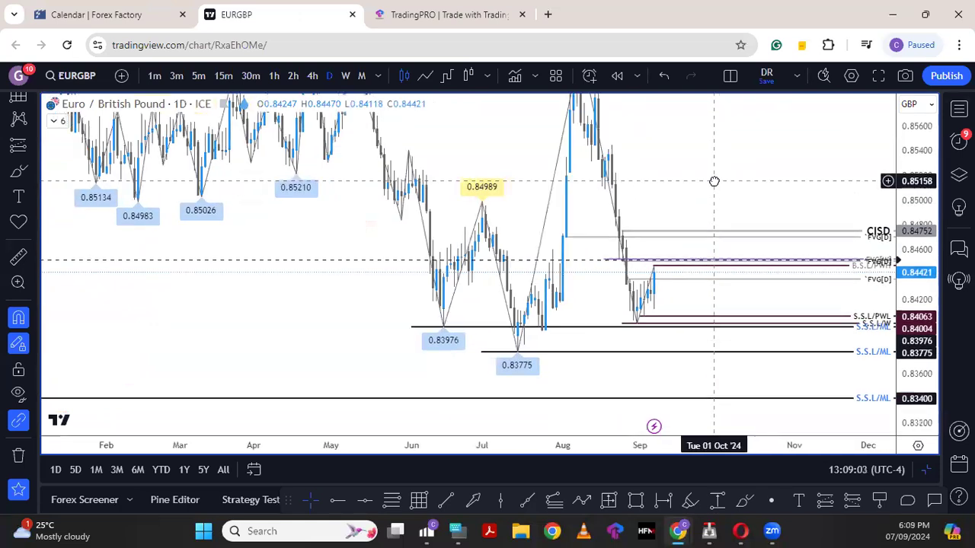
scroll(670, 331, up, 2)
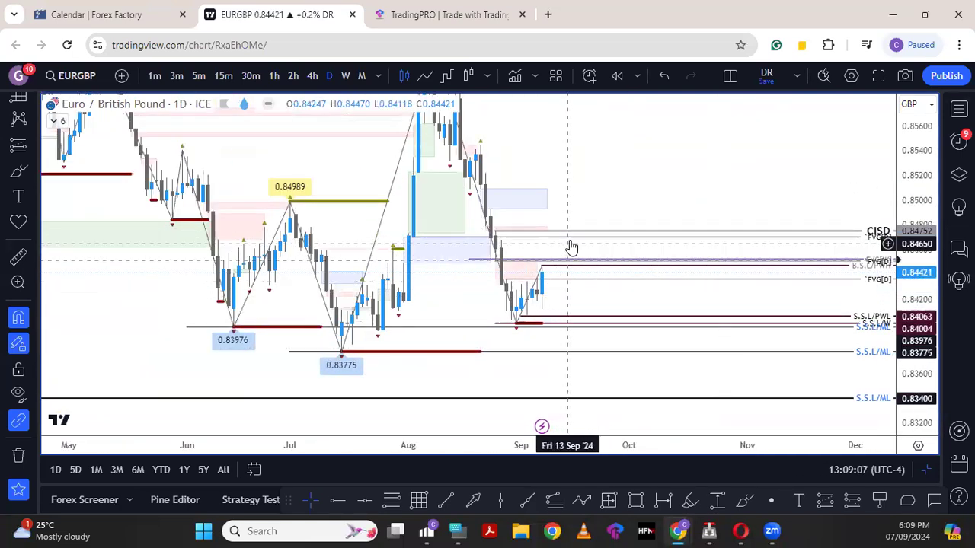
scroll(565, 323, up, 1)
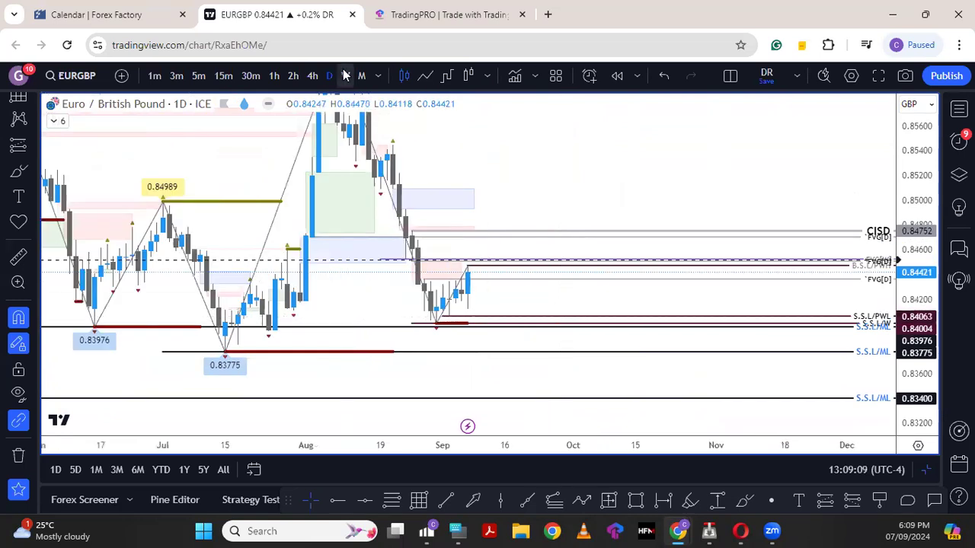
Step: Hide the chart drawings and examine EURGBP candles on the weekly, daily and 4-hour timeframes
click(17, 394)
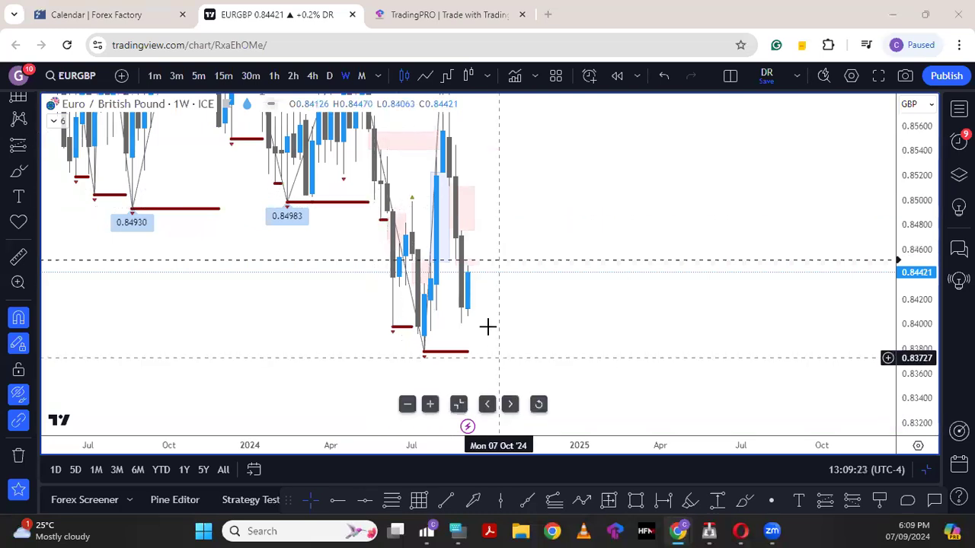
click(328, 78)
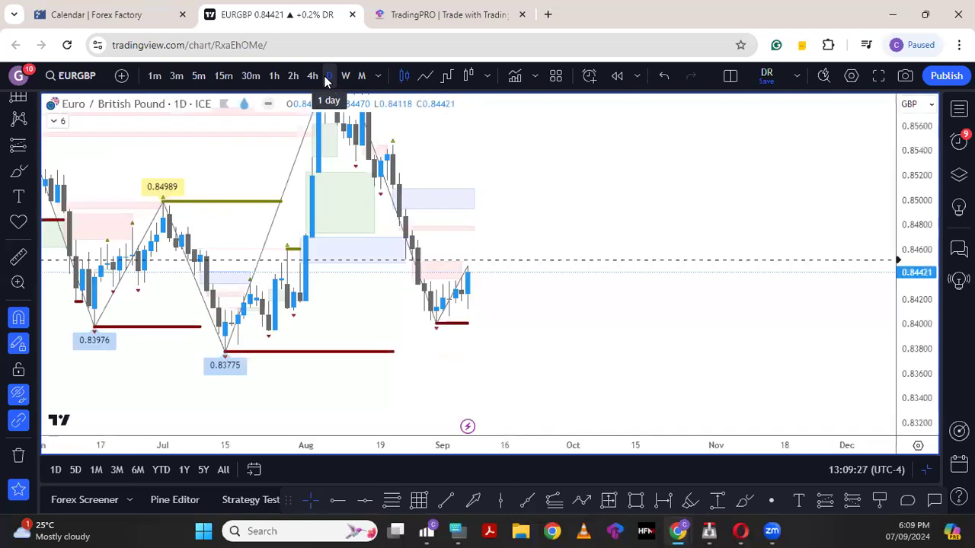
drag(917, 297, 916, 274)
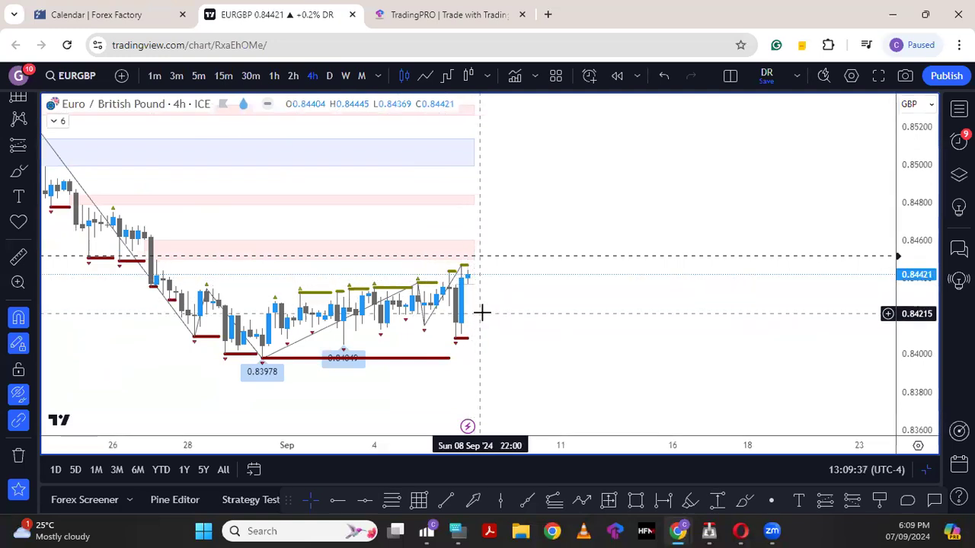
scroll(480, 312, left, 3)
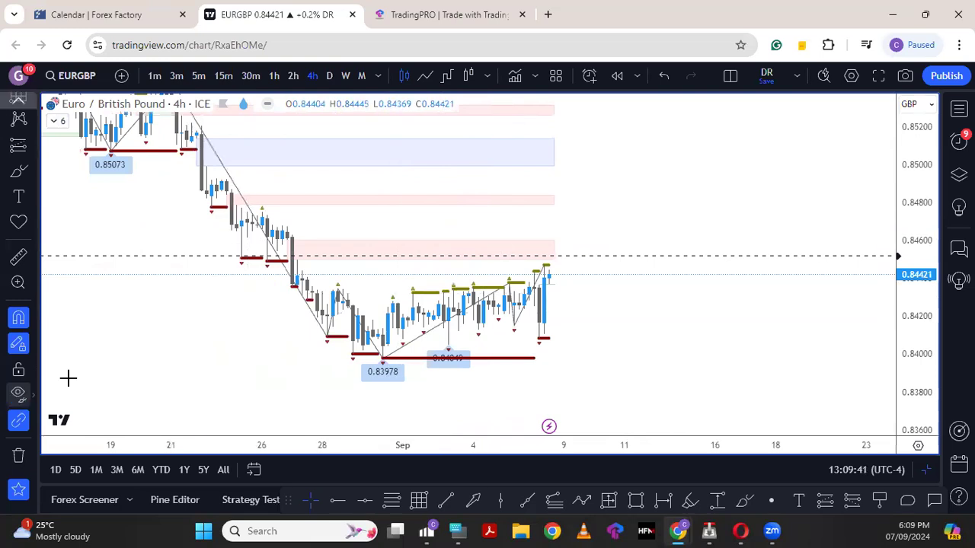
Step: Show the EURGBP drawings again and examine the CISD line and surrounding levels on the 4-hour chart
click(293, 212)
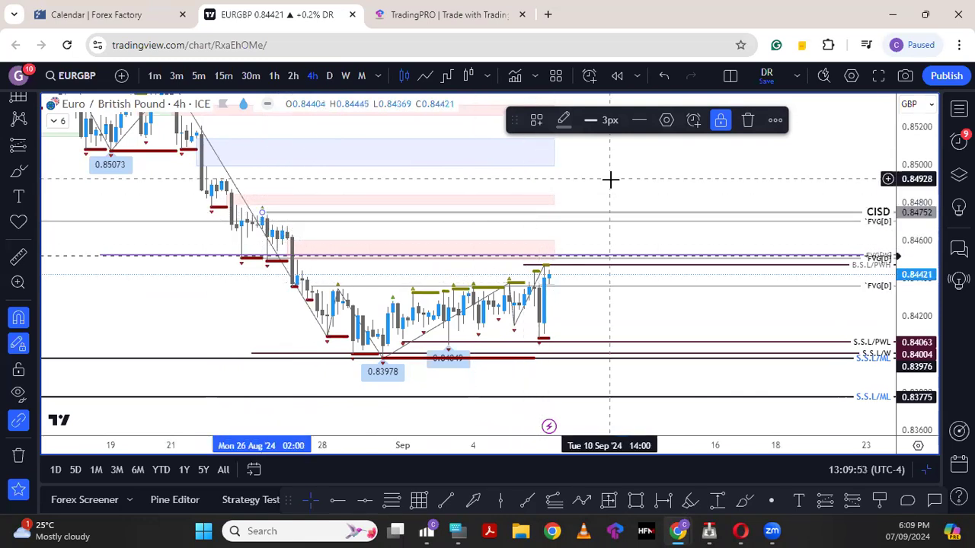
mouse_move(611, 178)
mouse_down()
mouse_move(612, 266)
mouse_move(598, 250)
mouse_up()
scroll(259, 224, down, 1)
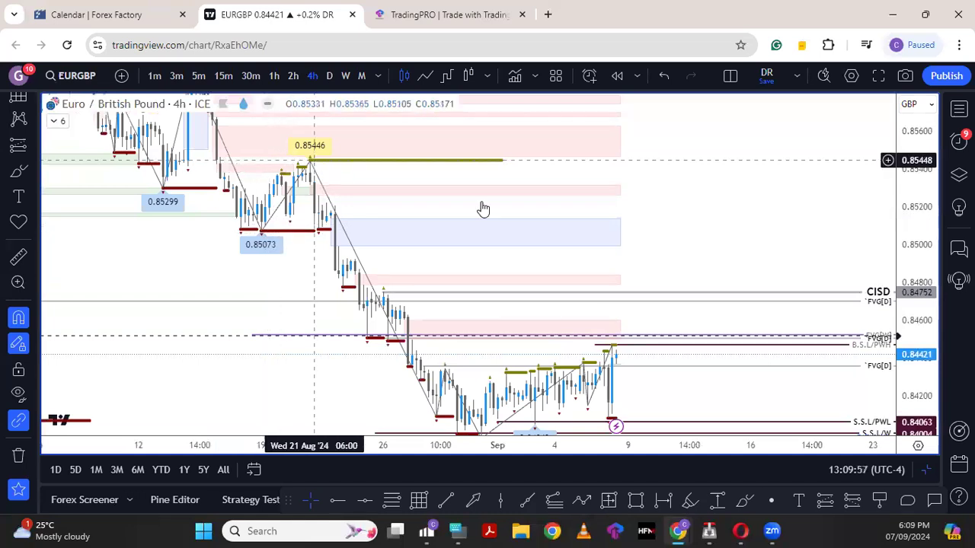
drag(700, 246, 601, 191)
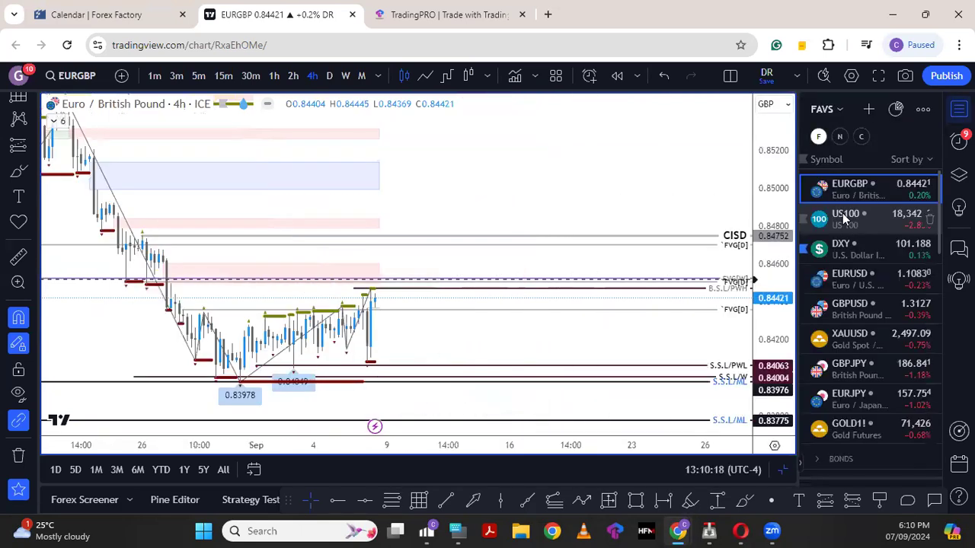
Step: Load US100 from the FAVS watchlist, display it on the weekly timeframe and hide its drawings
click(848, 217)
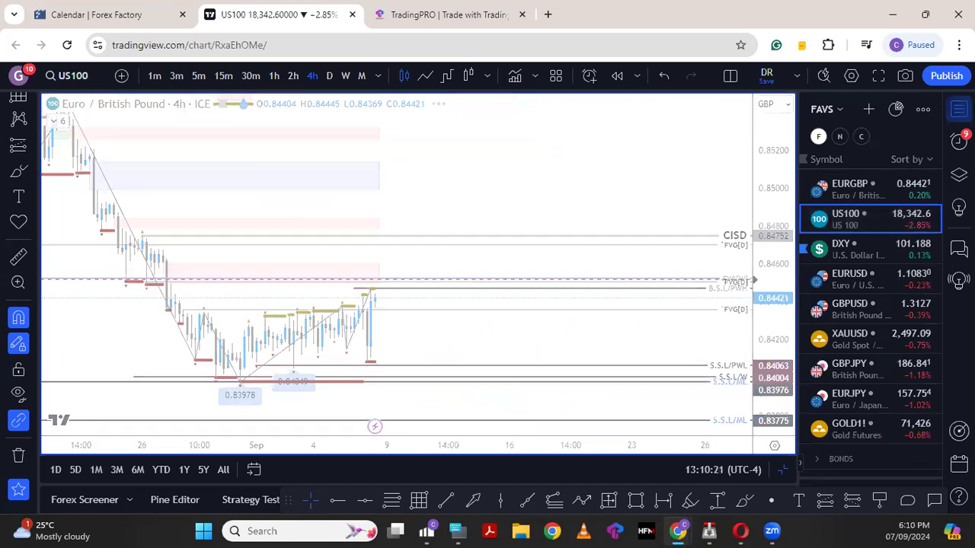
click(329, 74)
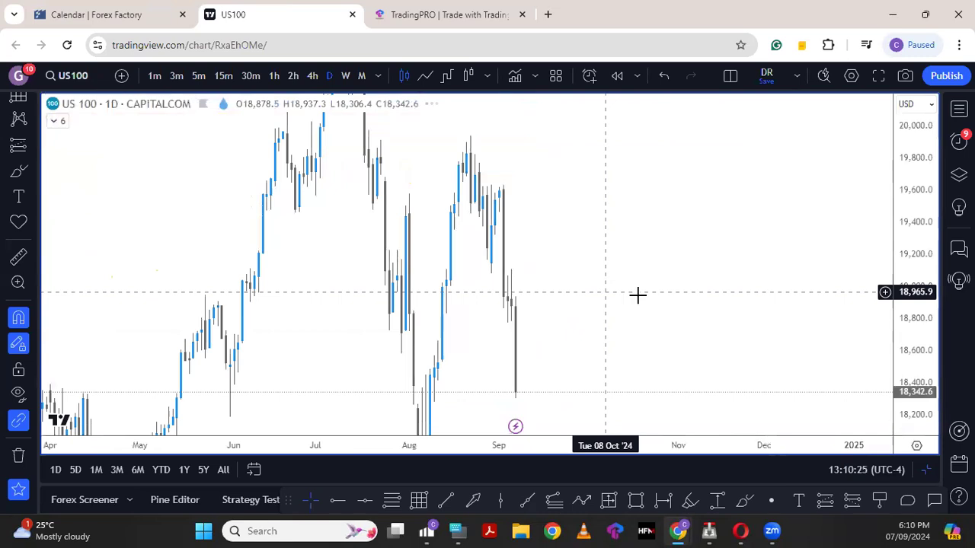
click(345, 76)
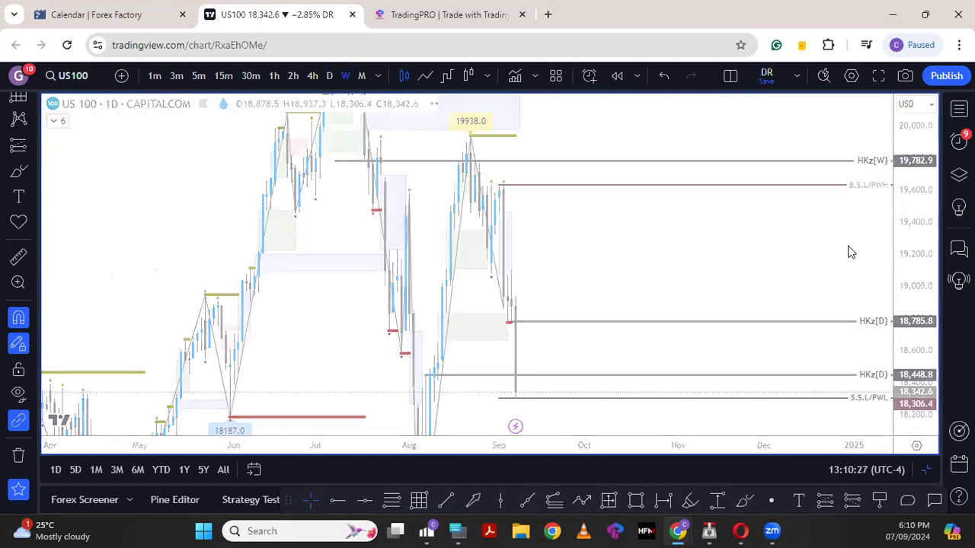
drag(910, 192, 911, 411)
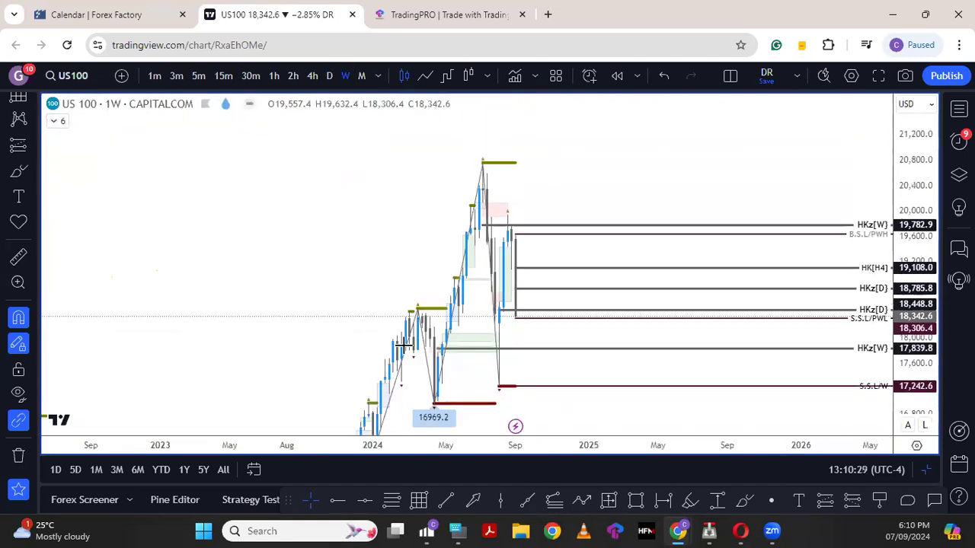
click(20, 394)
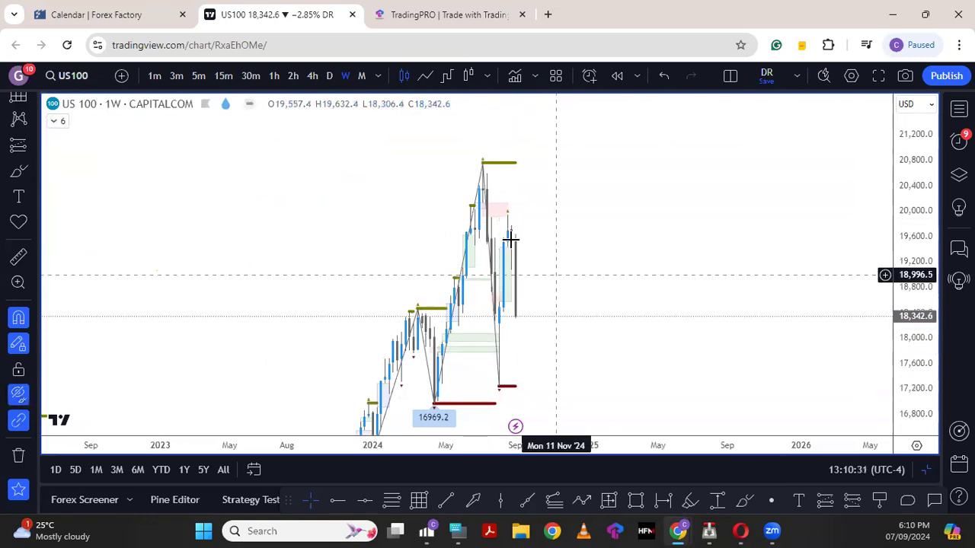
Step: Examine US100 price swings on the daily and 4-hour timeframes, rescaling the price axis around the recent decline
scroll(520, 328, up, 2)
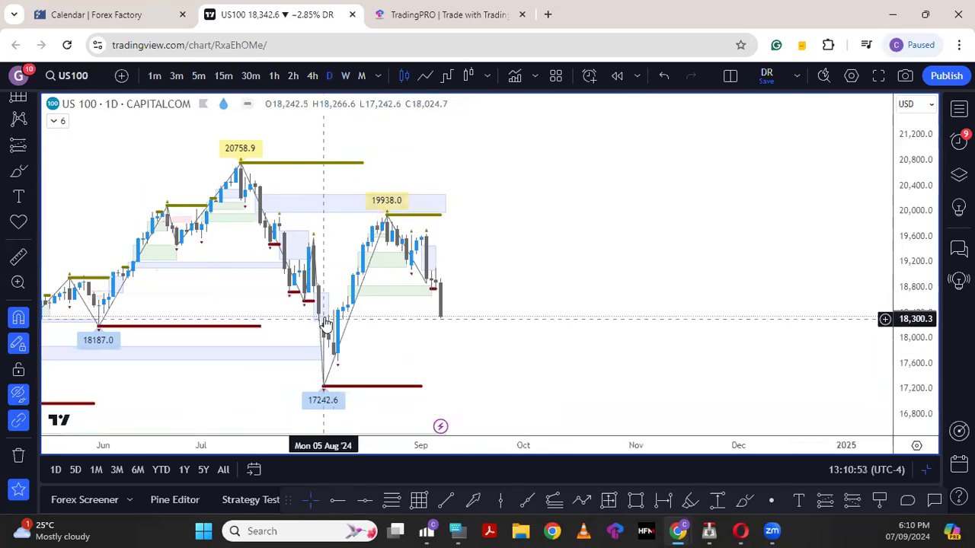
click(311, 75)
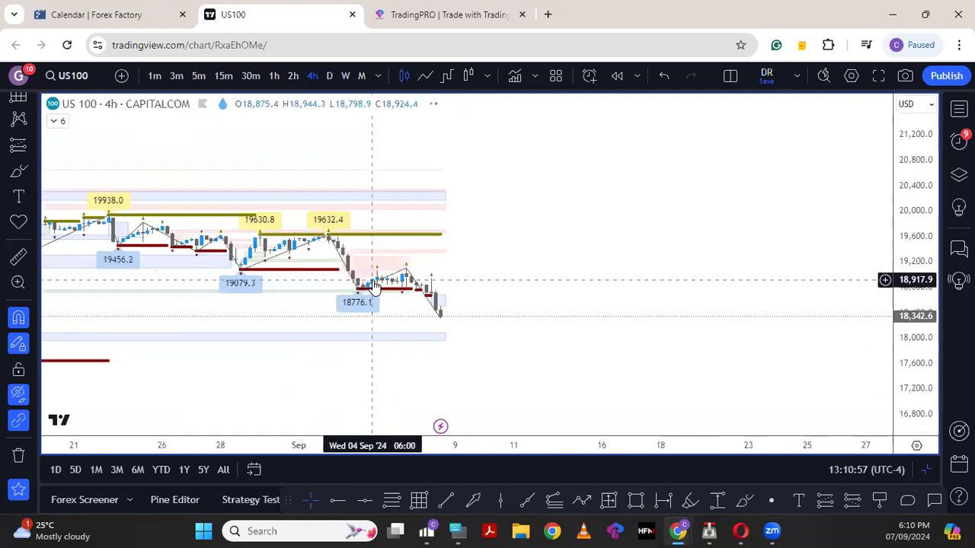
scroll(419, 283, down, 2)
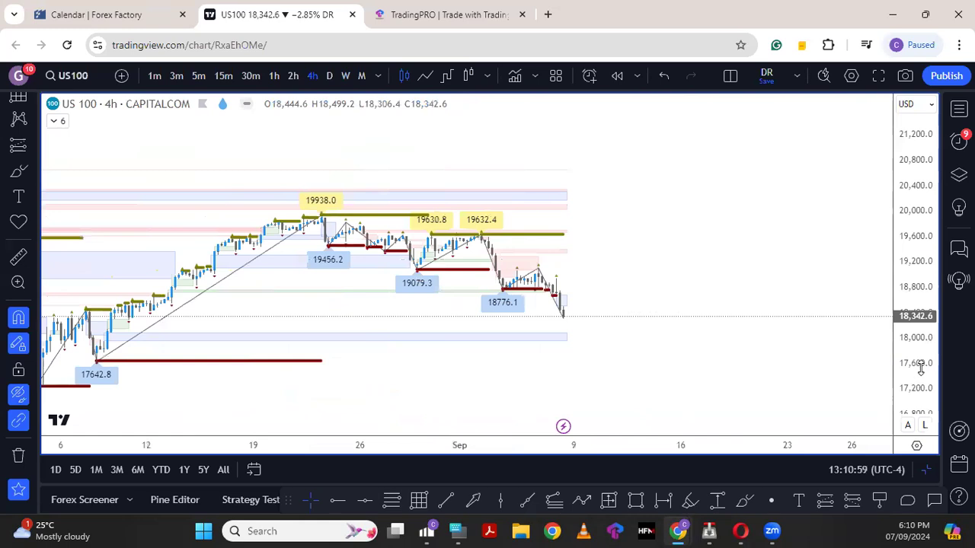
drag(915, 361, 886, 187)
drag(593, 325, 591, 299)
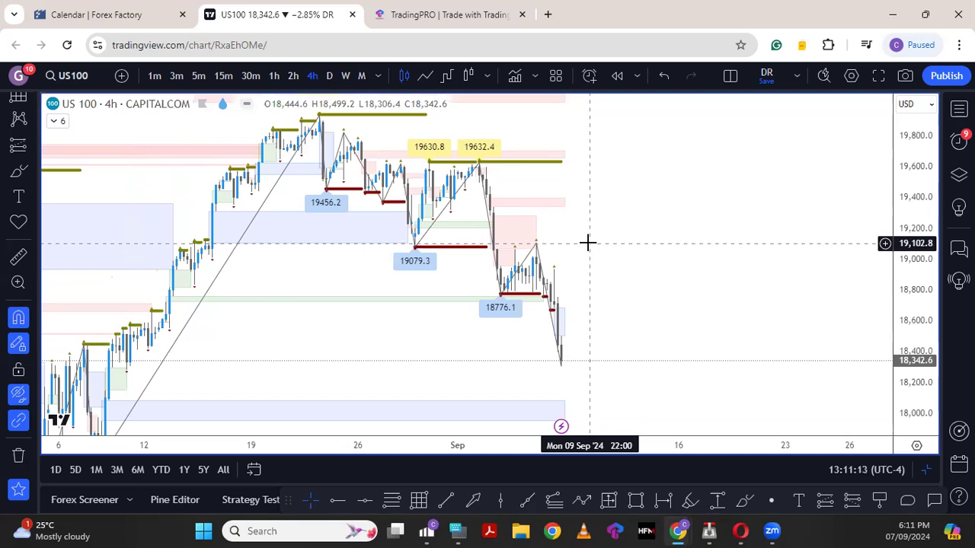
drag(588, 304, 587, 272)
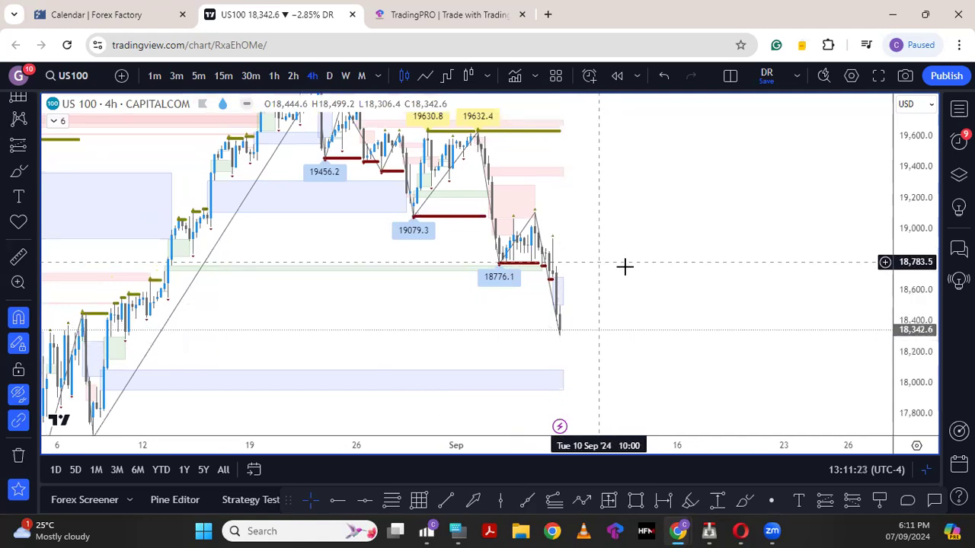
Step: Load DXY from the FAVS watchlist and display its daily chart with the 2023 and 2024 lows in view
click(959, 109)
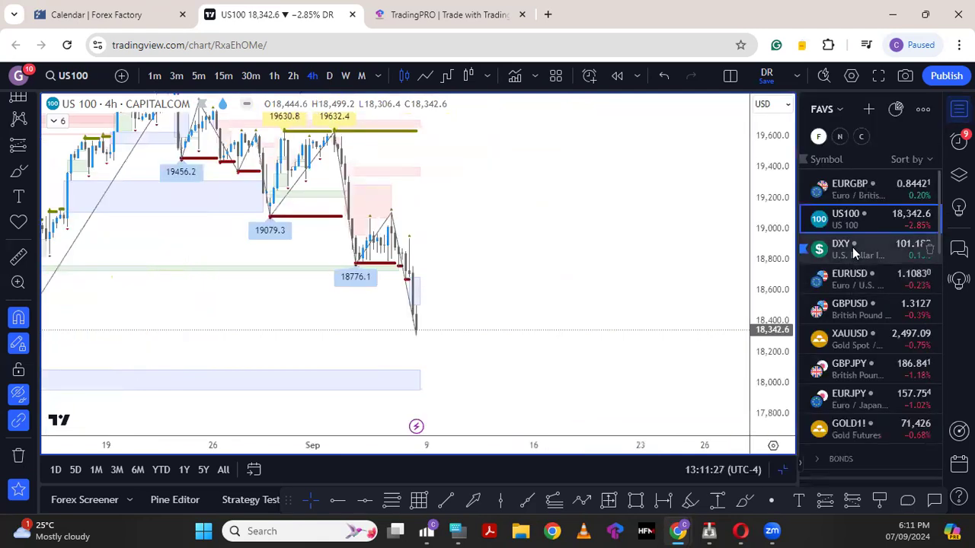
click(853, 251)
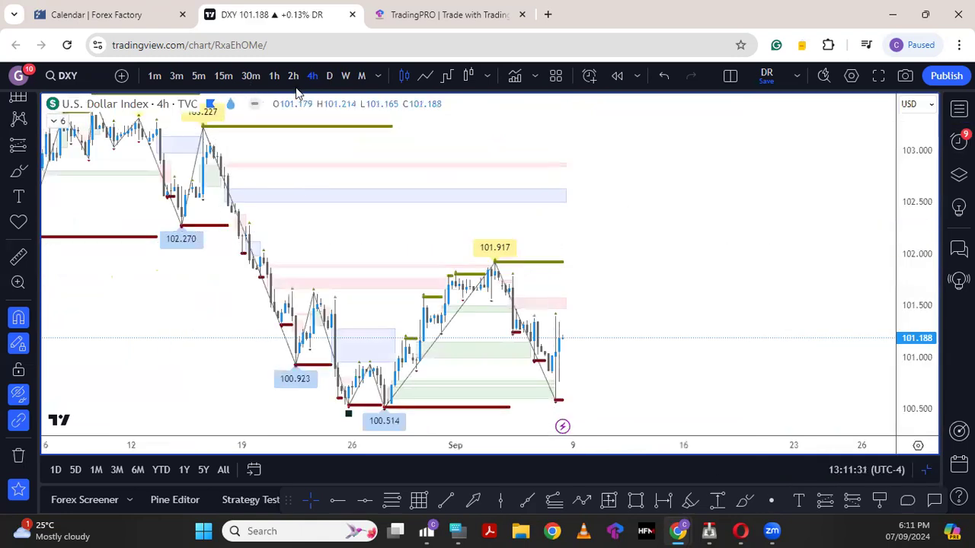
click(328, 76)
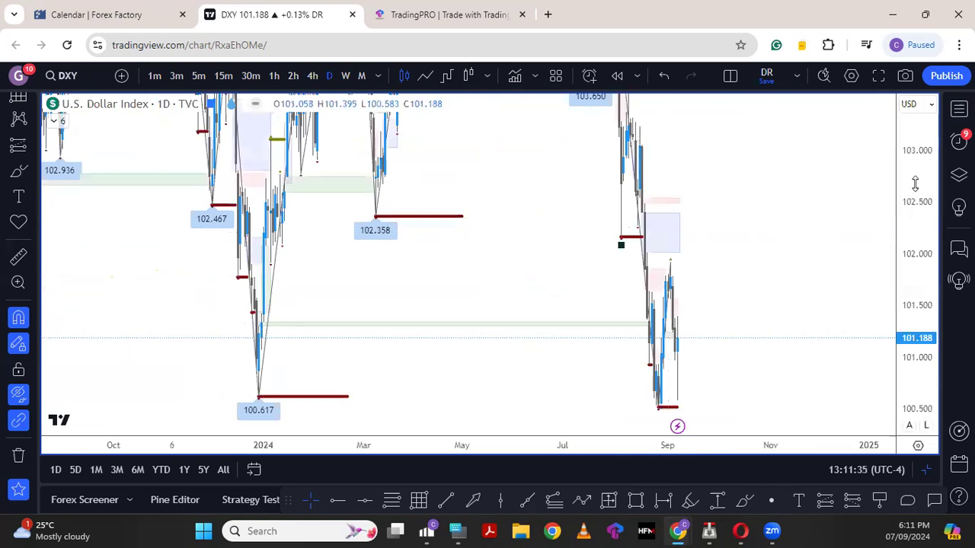
drag(912, 297, 912, 347)
scroll(311, 327, down, 4)
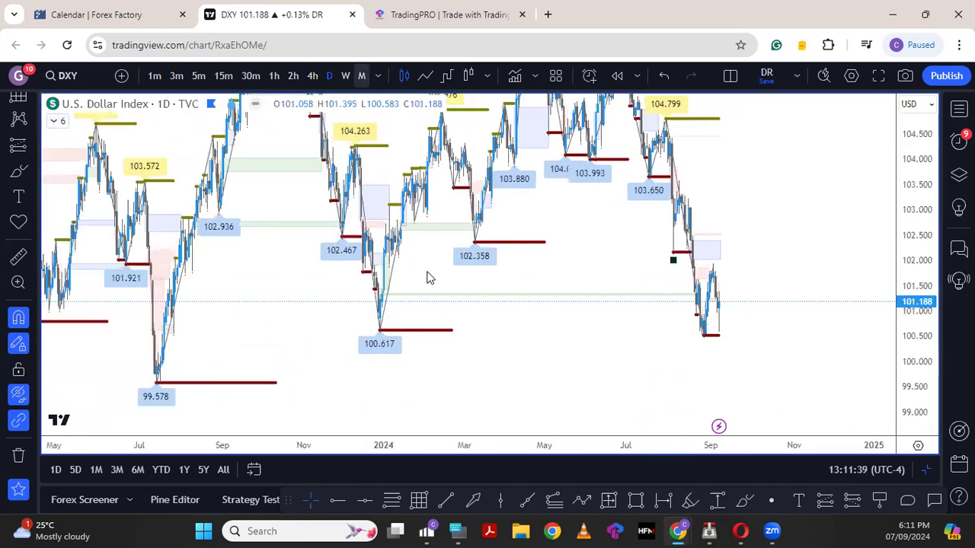
Step: Compare the U.S. Dollar Index lows on the monthly, weekly and daily timeframes
scroll(466, 343, up, 5)
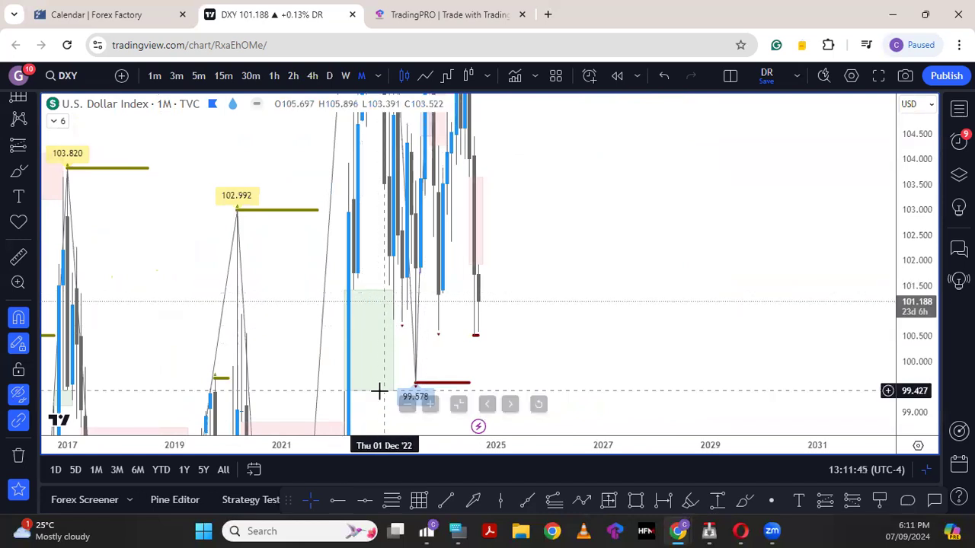
mouse_move(379, 391)
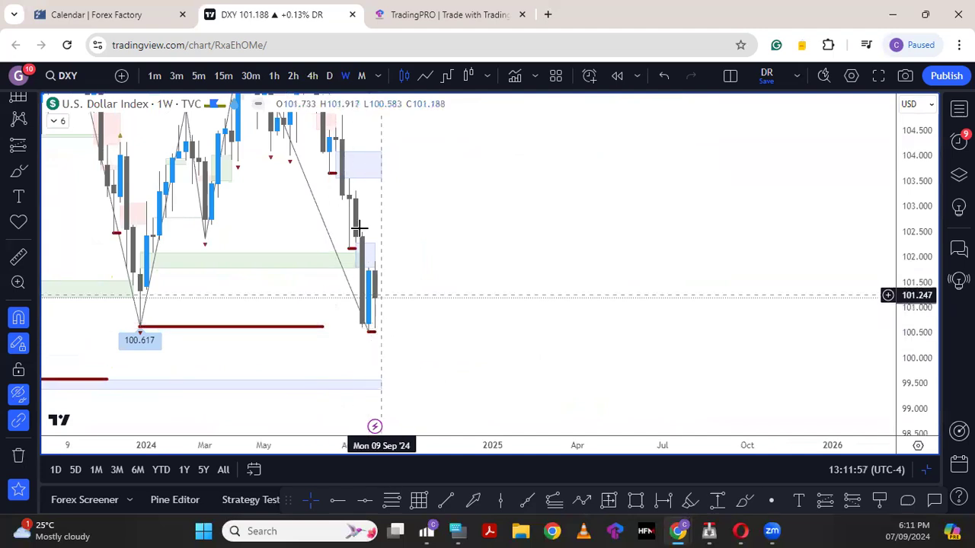
click(332, 75)
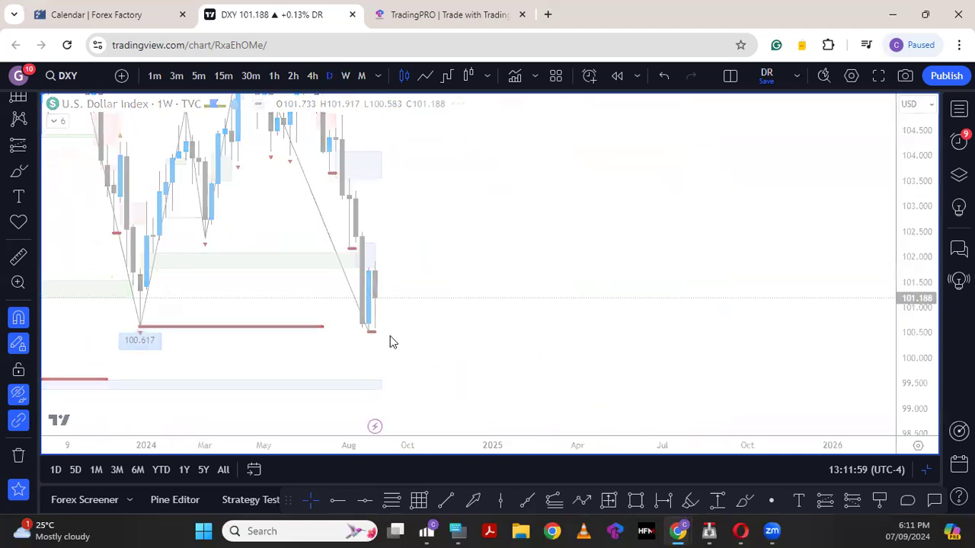
scroll(384, 336, down, 1)
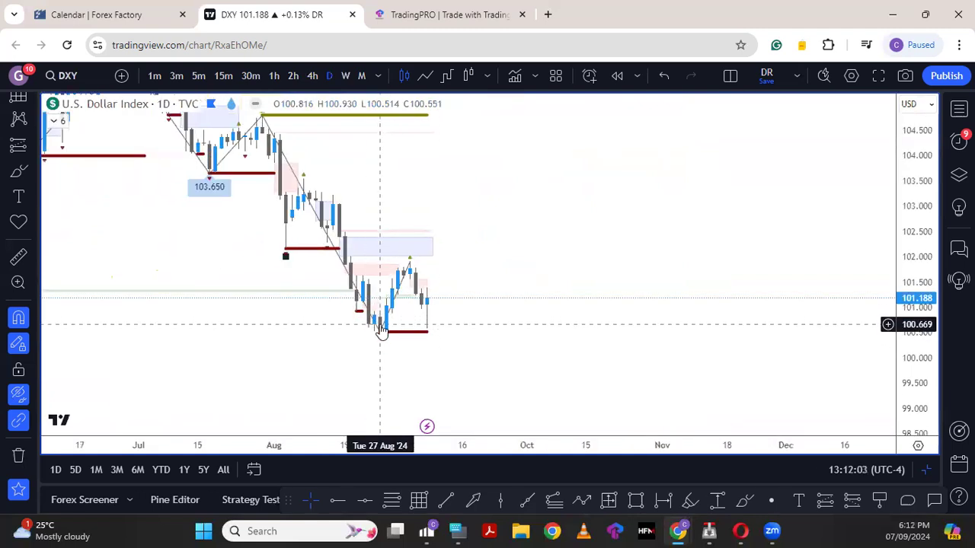
scroll(381, 331, down, 5)
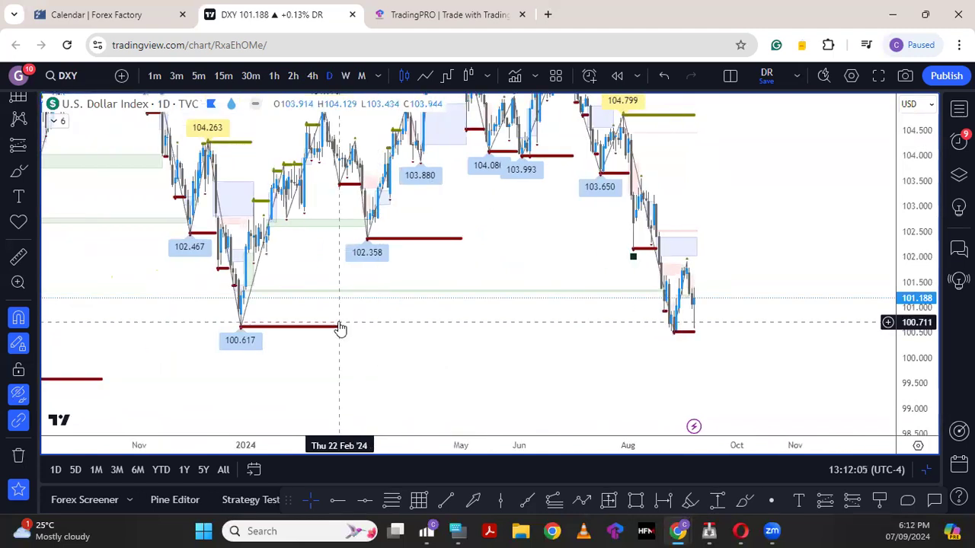
Step: Examine the U.S. Dollar Index's recent lows on the daily and 4-hour timeframes, showing its drawings and enlarging the price scale around them
scroll(339, 324, down, 3)
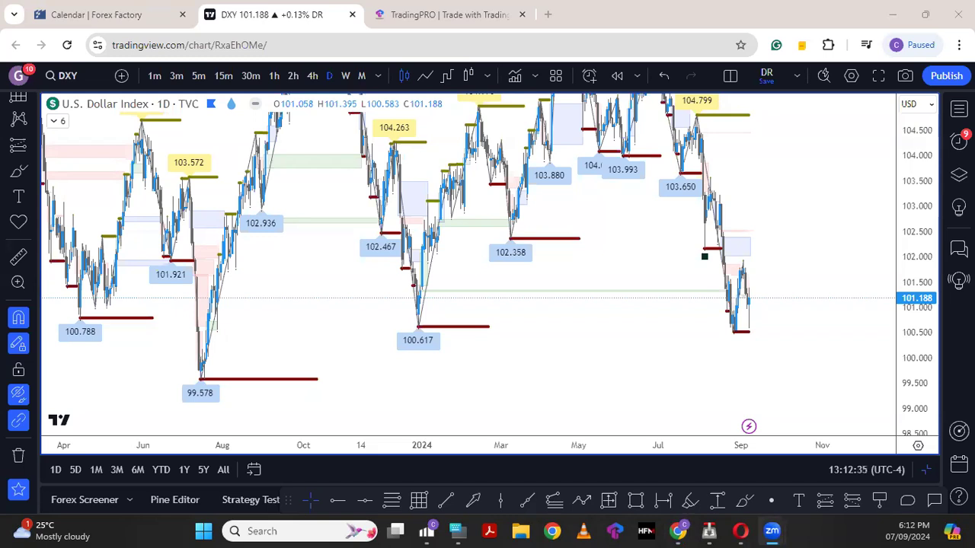
scroll(594, 343, up, 5)
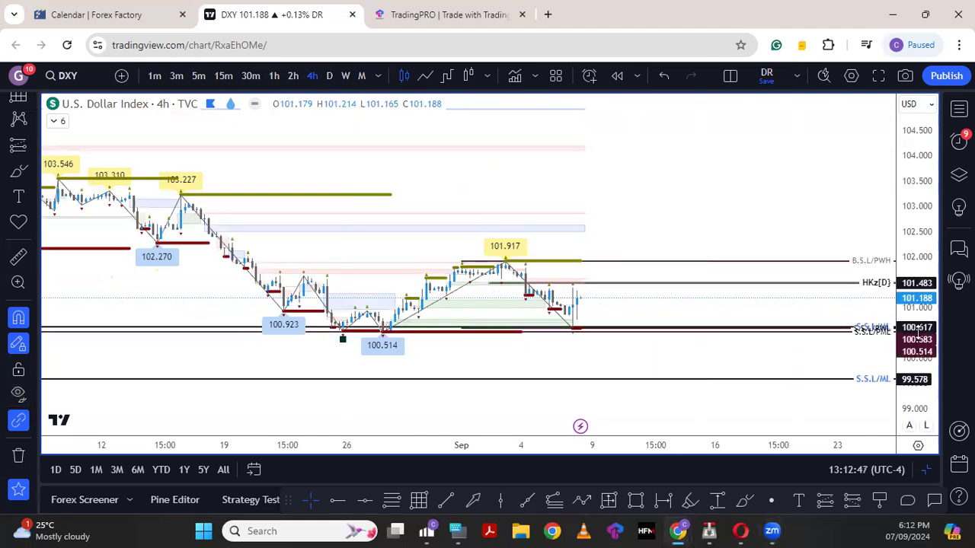
drag(918, 332, 637, 348)
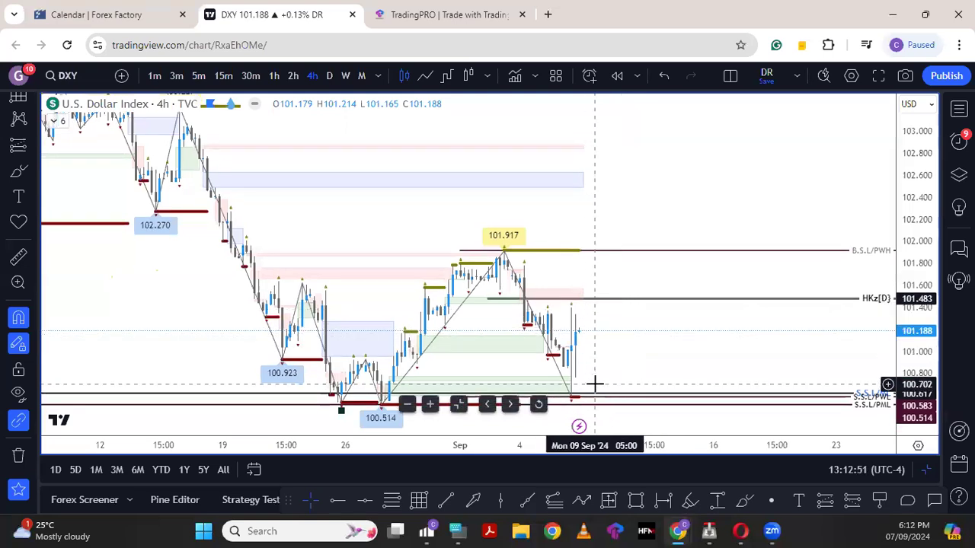
drag(612, 370, 582, 367)
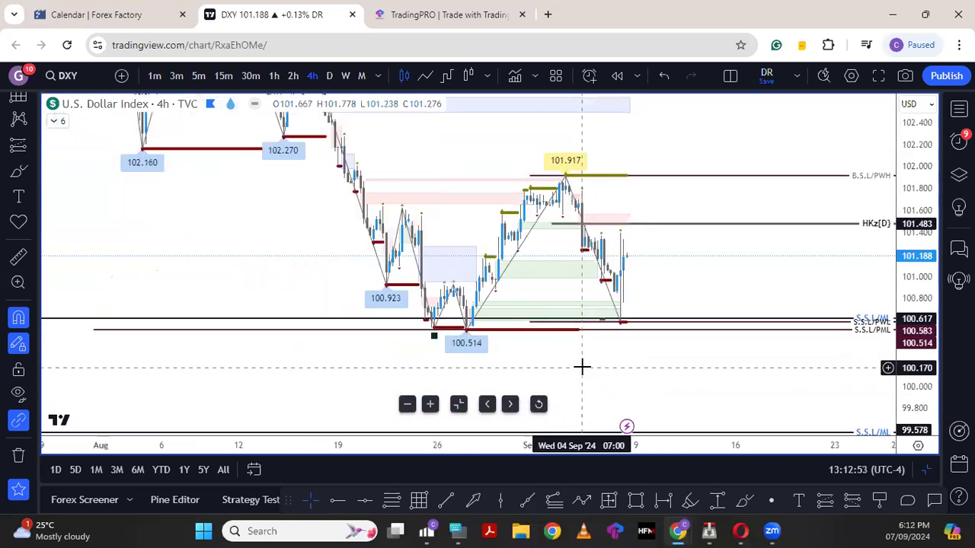
scroll(575, 358, down, 1)
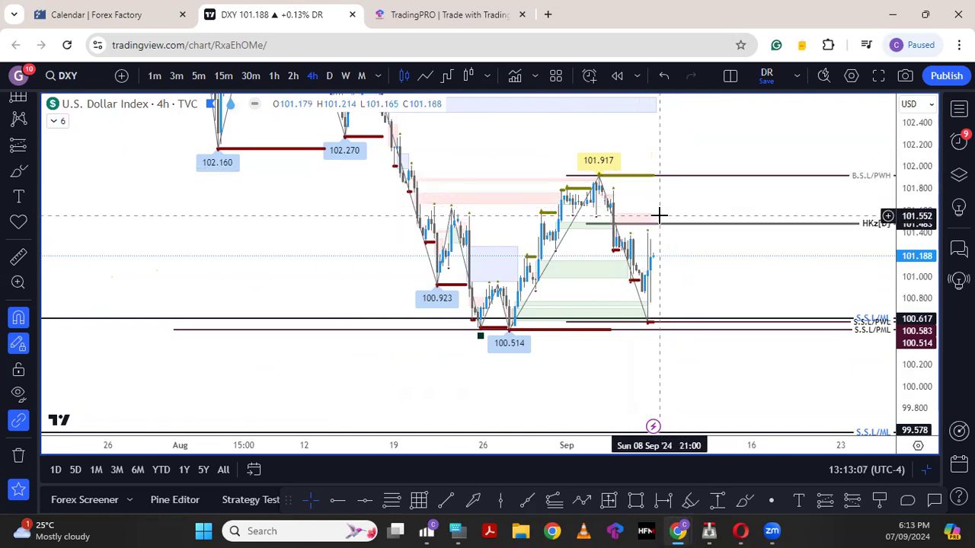
Step: Check the U.S. Dollar Index on the 1-hour timeframe and return to the 4-hour view of the rebound towards the HKz[D] level
click(274, 75)
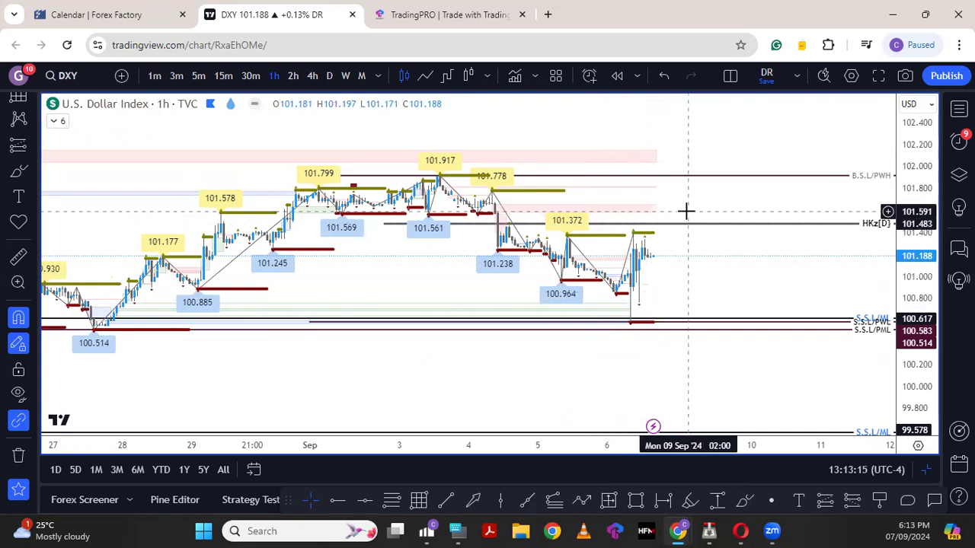
scroll(686, 211, down, 2)
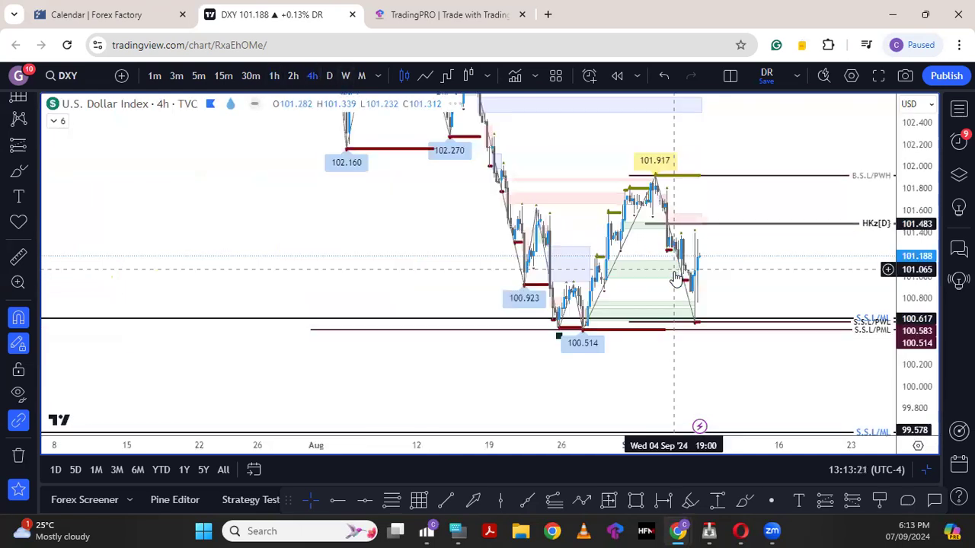
drag(778, 207, 769, 231)
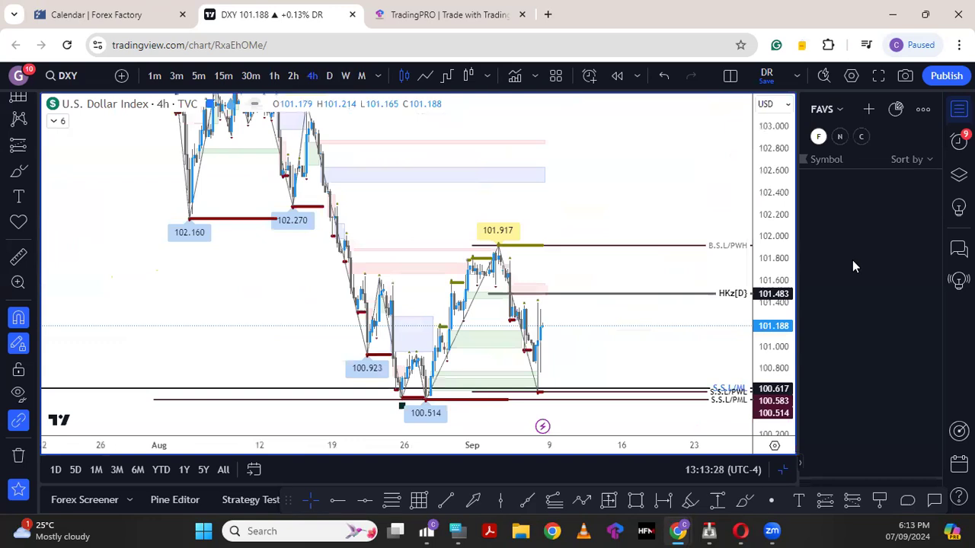
Step: Load EURUSD from the FAVS watchlist and display its daily chart close up on the August and September swings
click(855, 277)
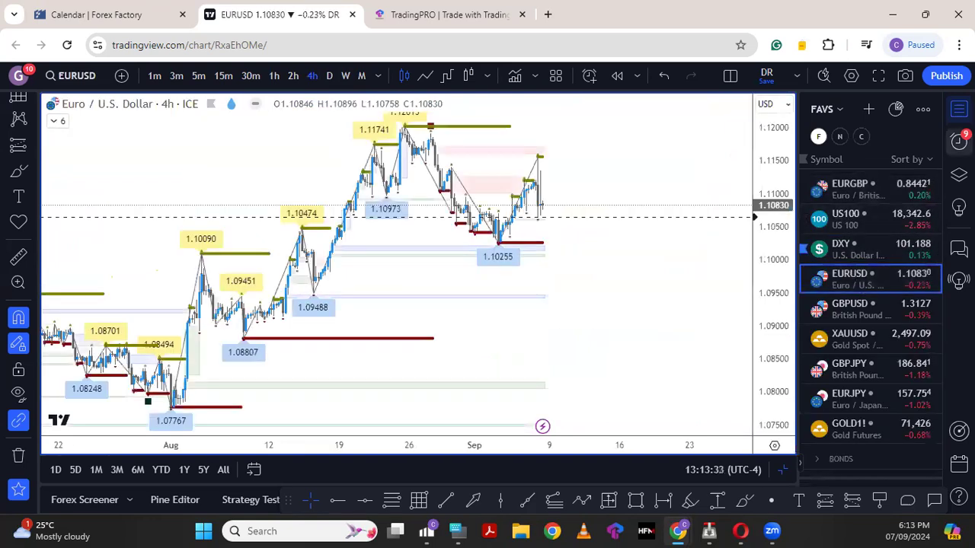
click(959, 109)
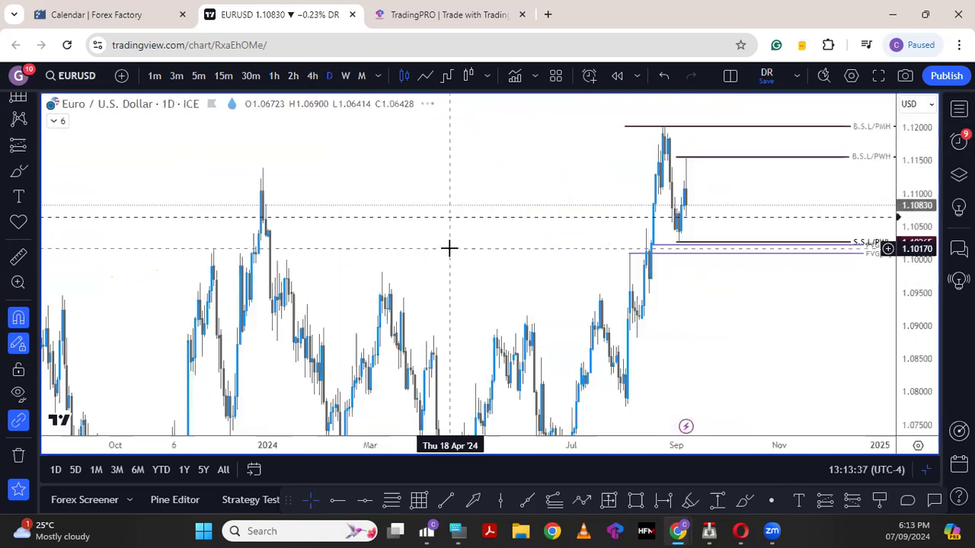
scroll(467, 276, up, 5)
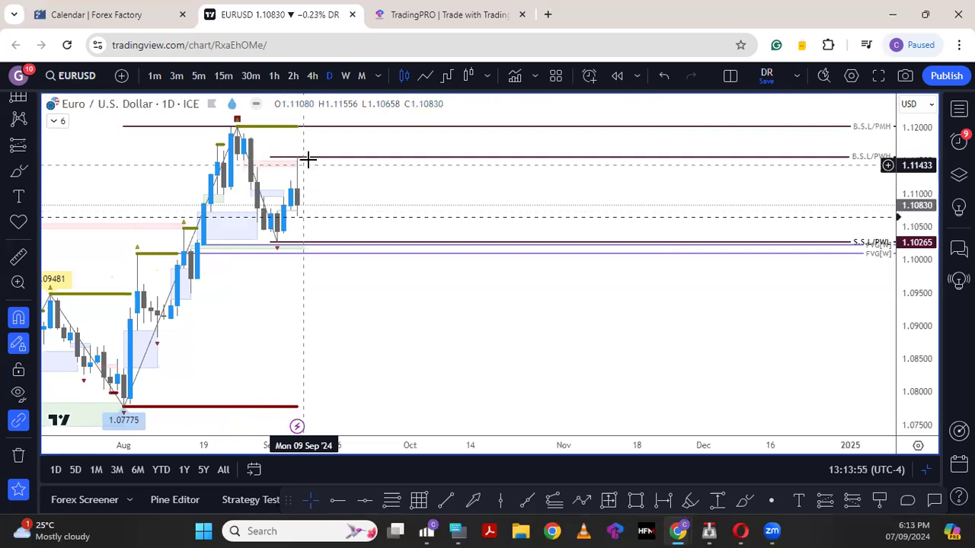
scroll(300, 228, up, 3)
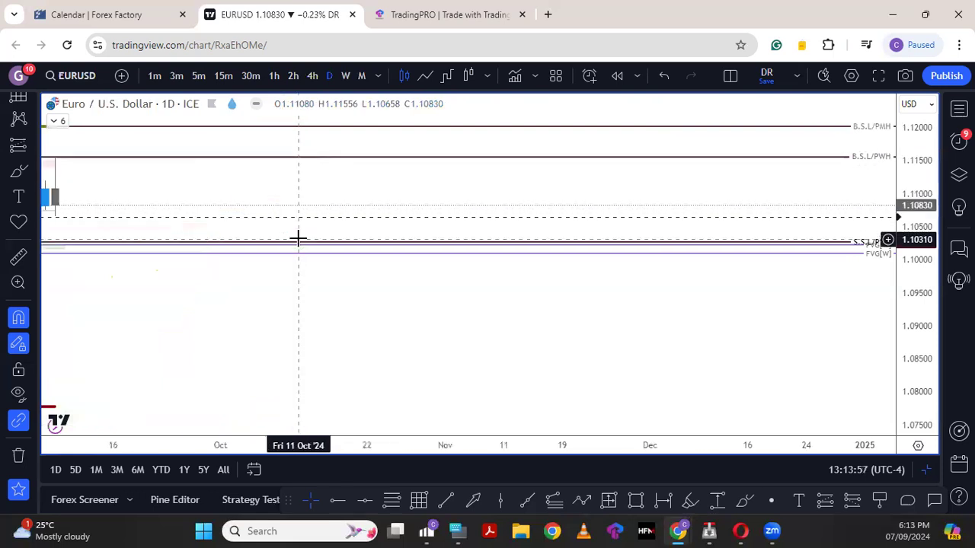
drag(263, 191, 537, 168)
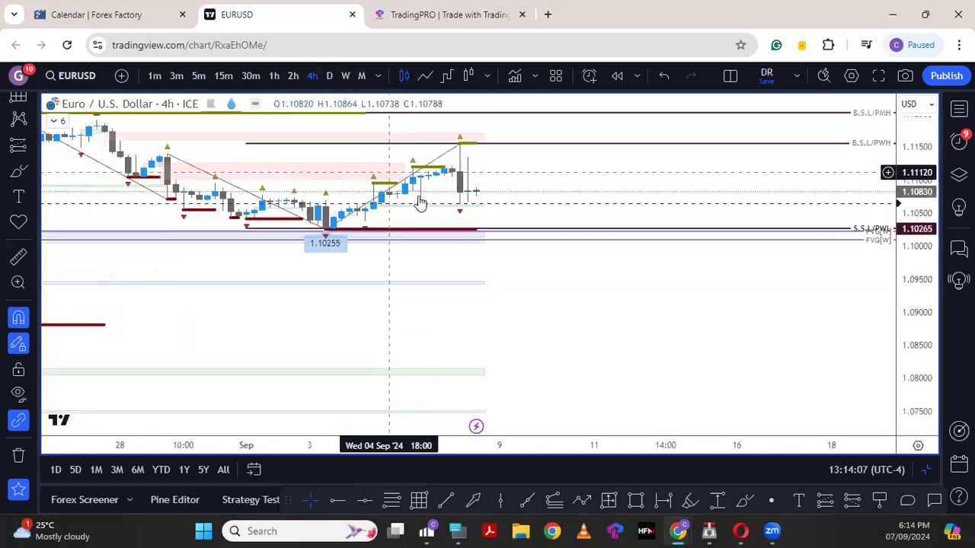
Step: Examine EURUSD on the 4-hour timeframe, comparing the recent swings with the B.S.L/PWH, S.S.L/PWL and FVG[W] levels
drag(500, 163, 504, 225)
scroll(504, 226, down, 2)
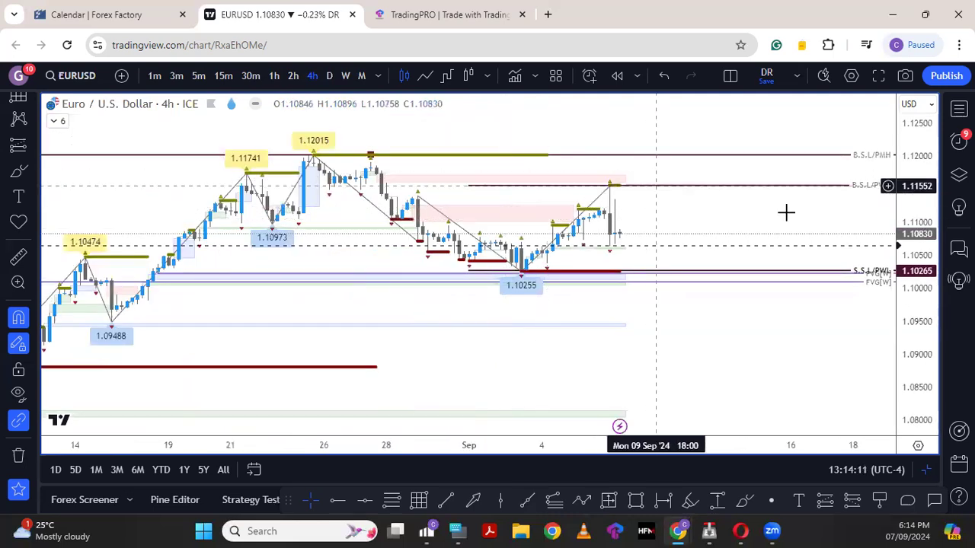
click(657, 185)
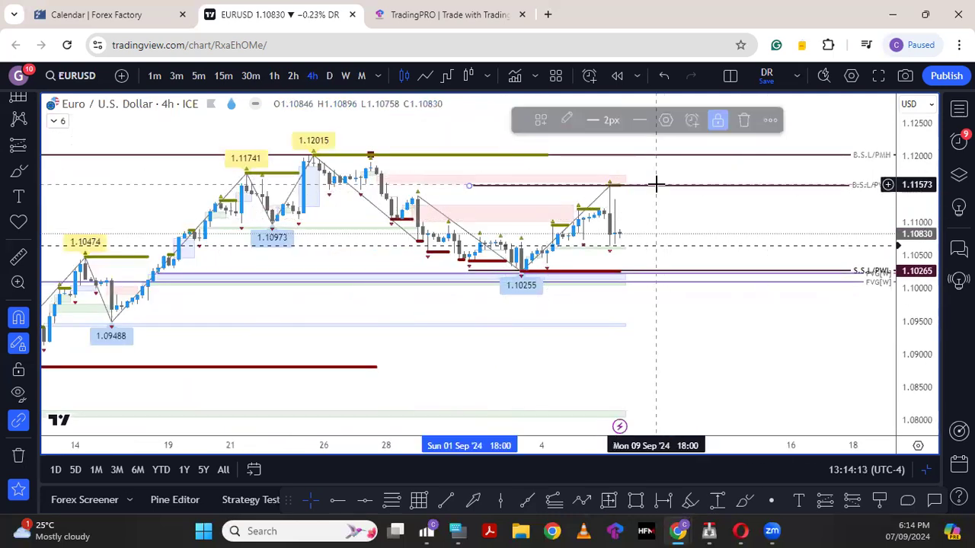
drag(648, 211, 630, 188)
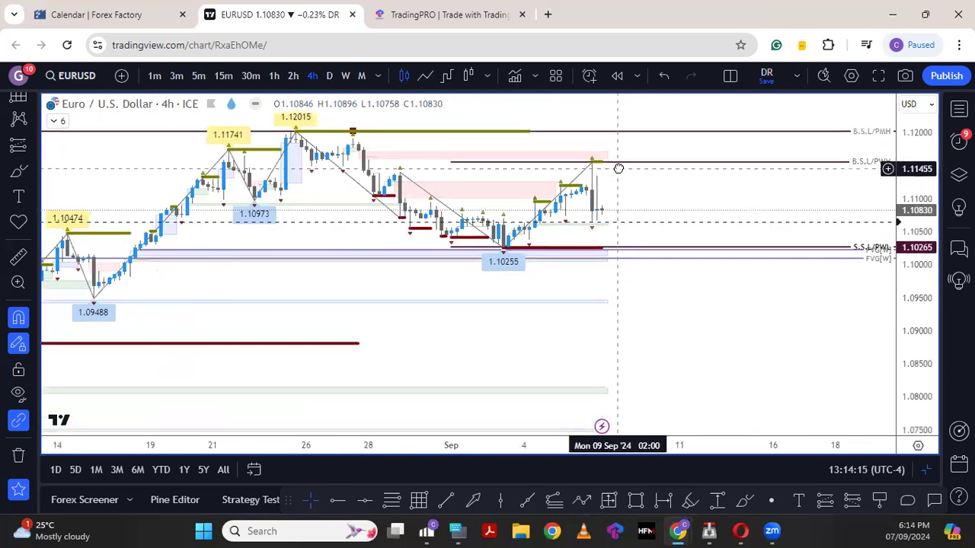
scroll(639, 286, down, 2)
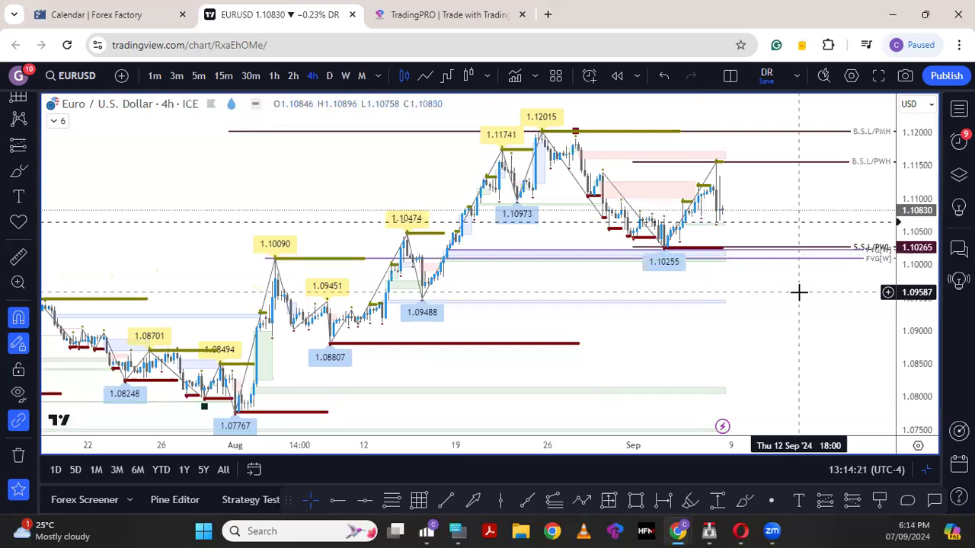
scroll(739, 294, right, 3)
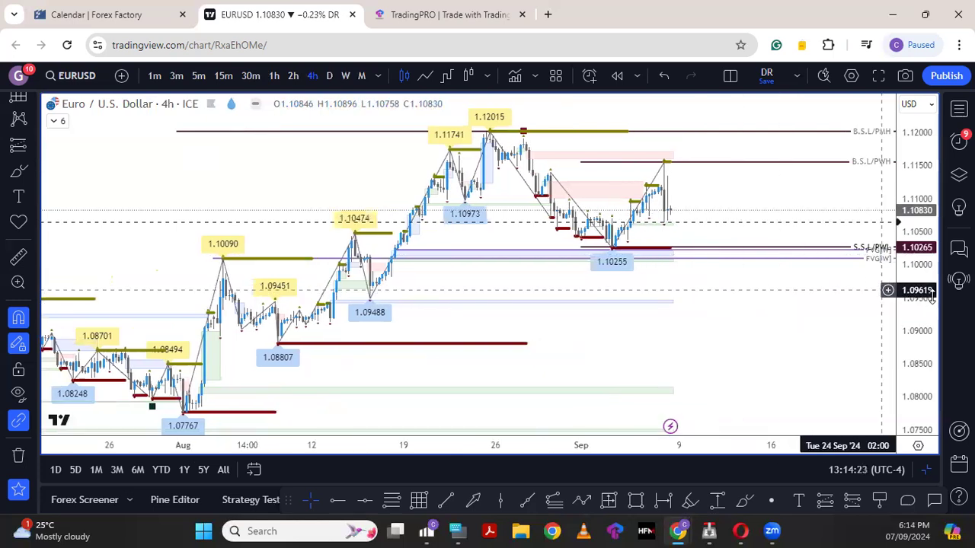
scroll(931, 297, up, 2)
scroll(724, 285, down, 2)
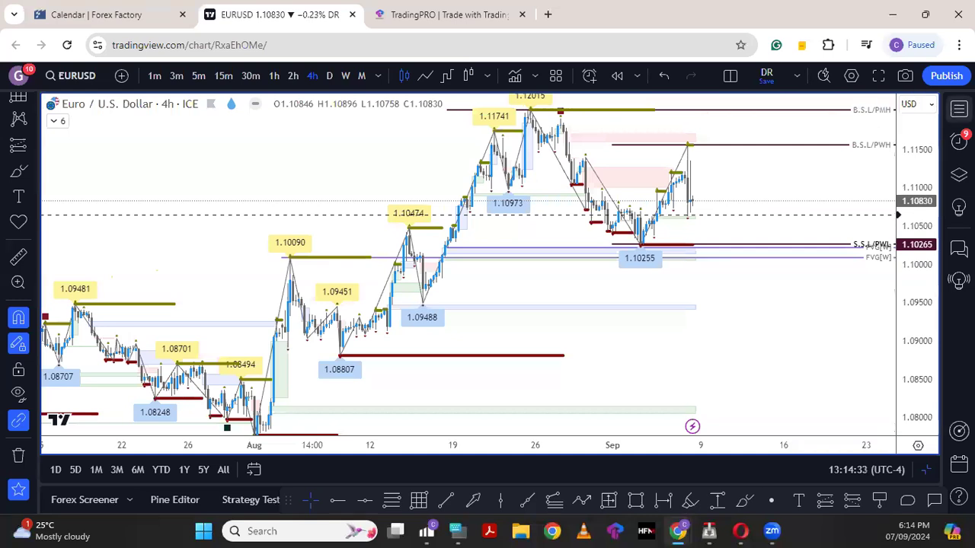
Step: Load GBPUSD from the FAVS watchlist and display its daily chart close up on the latest candles and the marked weekly levels
click(959, 109)
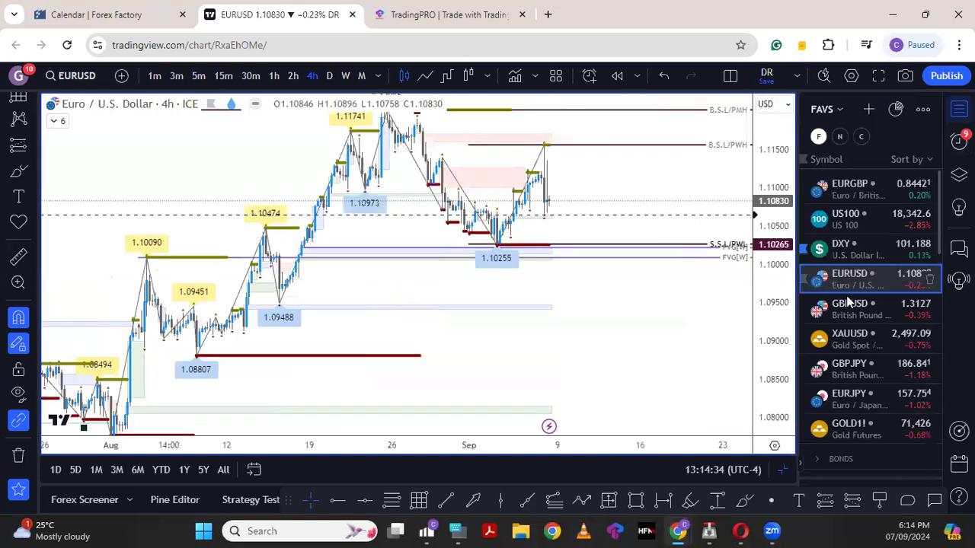
click(851, 307)
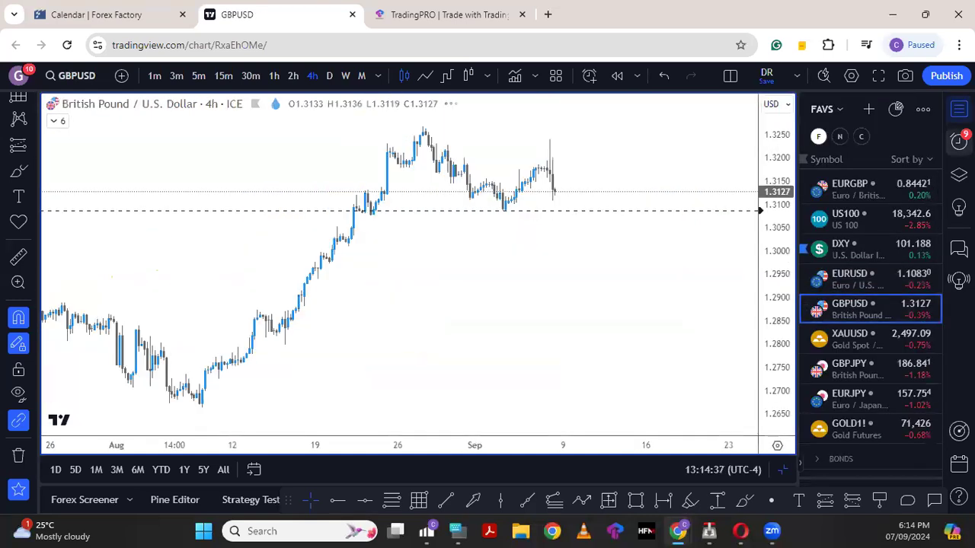
click(329, 75)
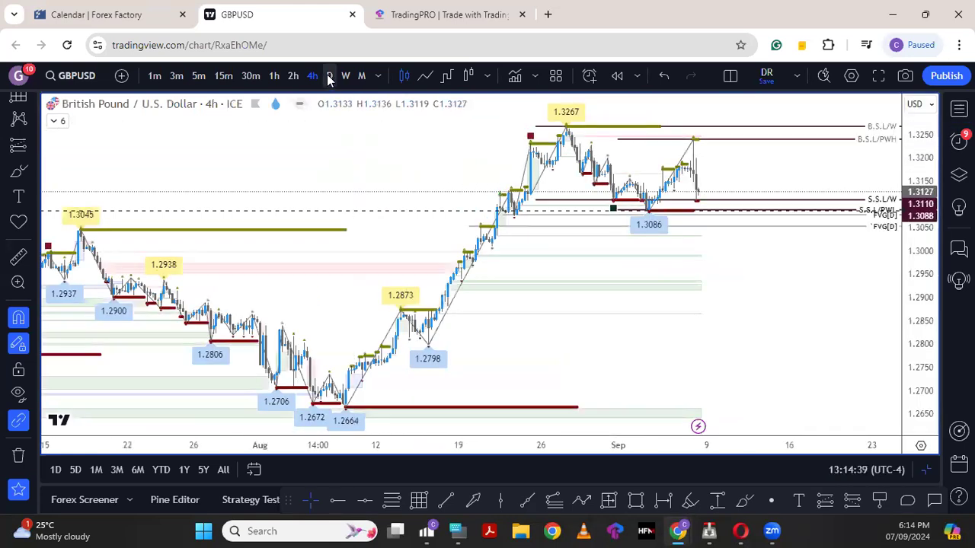
scroll(594, 335, up, 3)
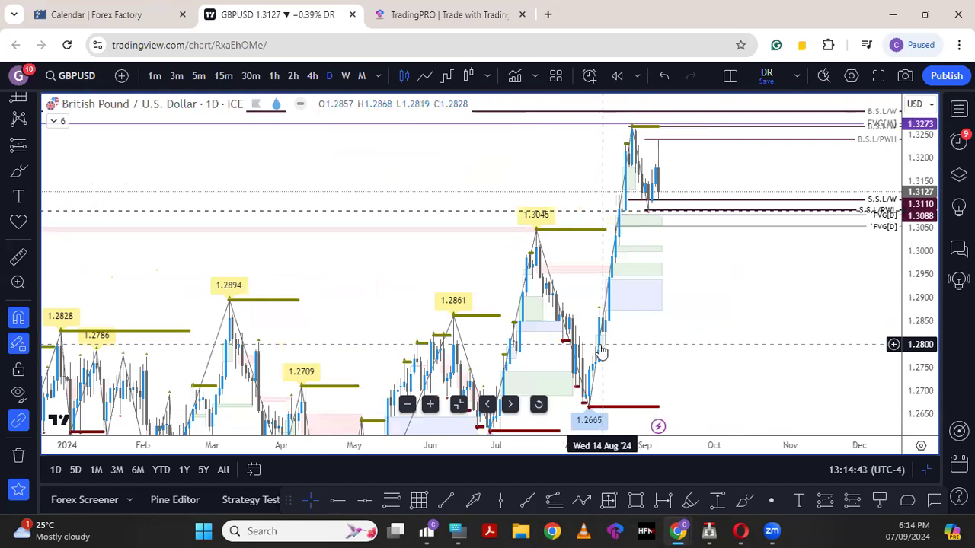
scroll(639, 326, up, 3)
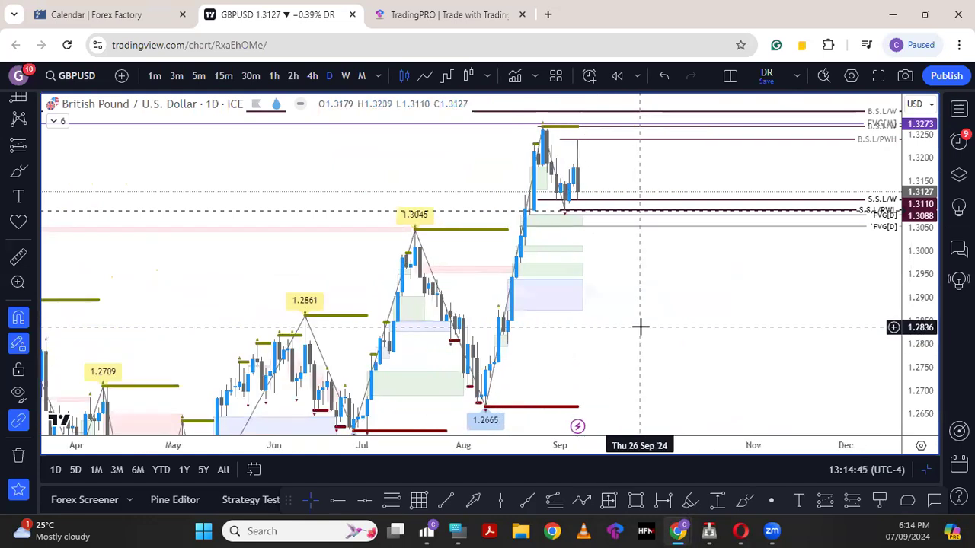
scroll(640, 326, up, 1)
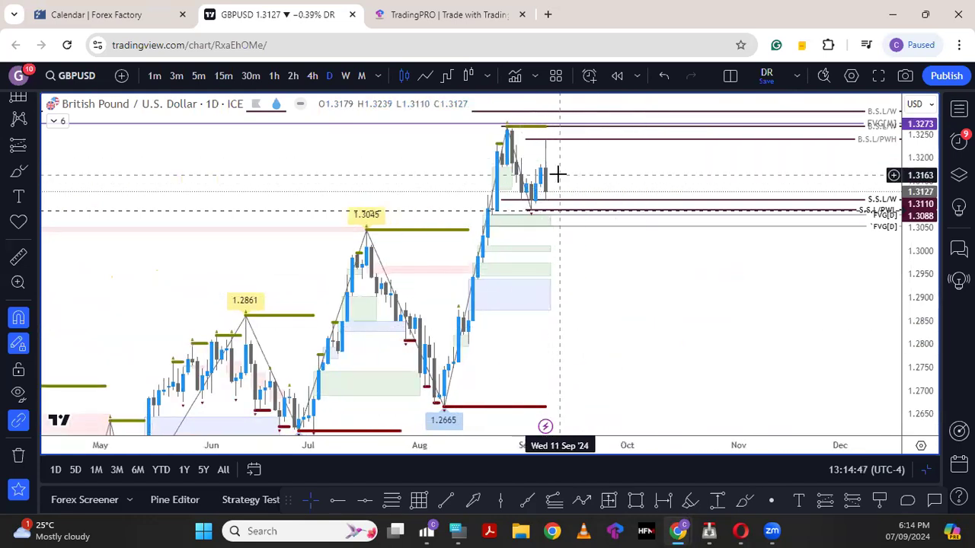
scroll(503, 197, up, 1)
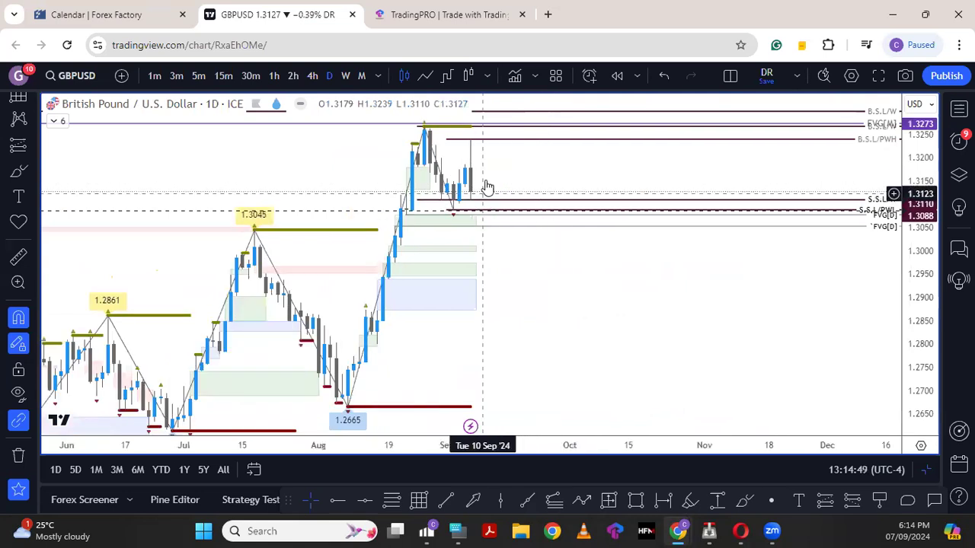
drag(494, 156, 494, 170)
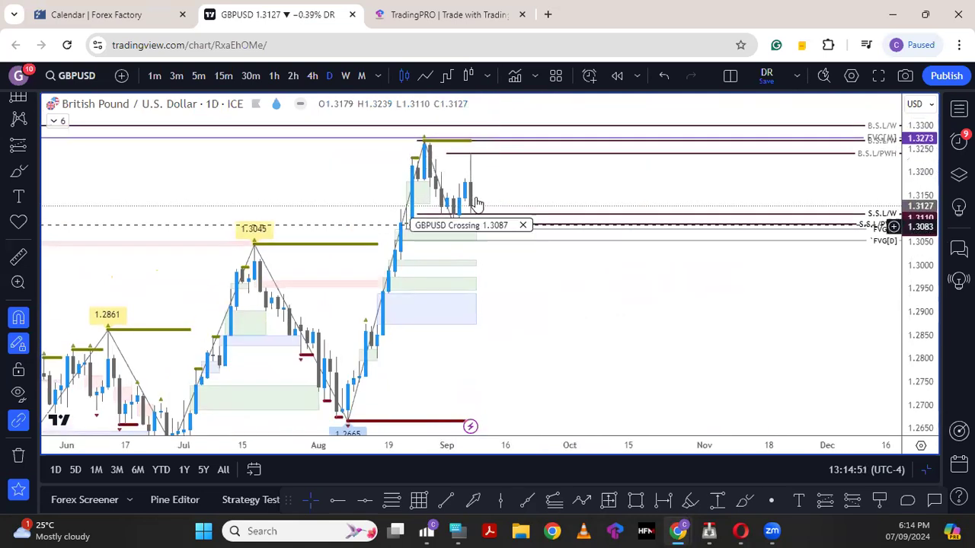
Step: Draw a projected path on the GBPUSD 4-hour chart from the current price down to about 1.294, up to about 1.309 and down to about 1.282
click(581, 500)
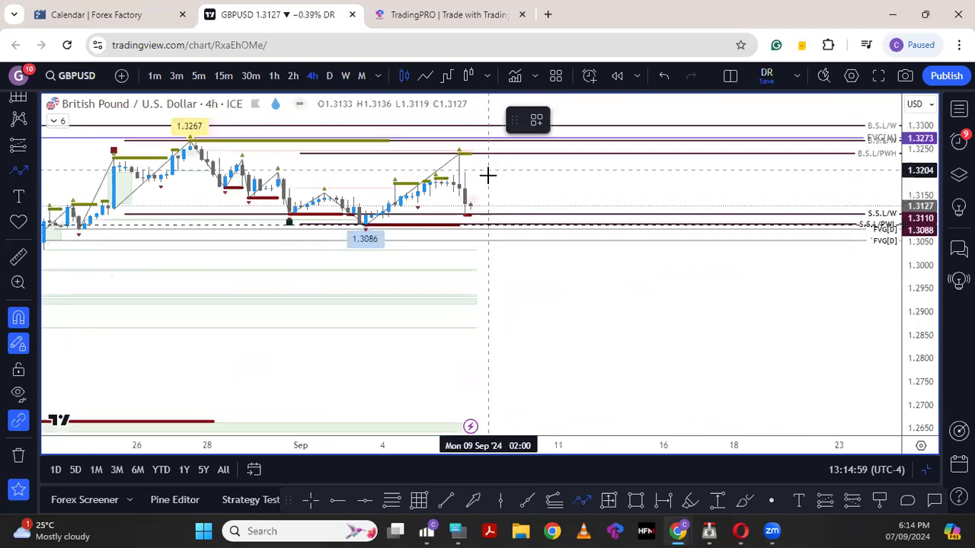
scroll(476, 257, down, 3)
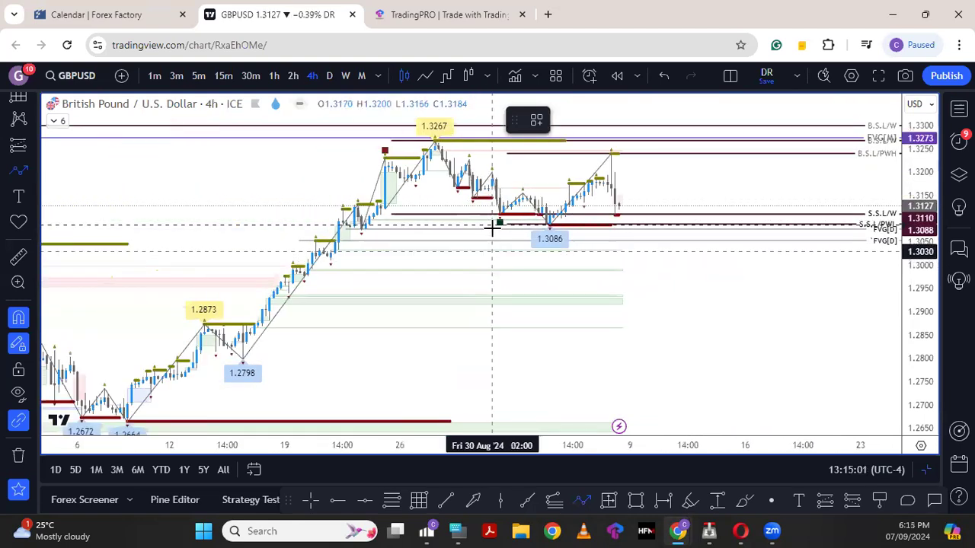
click(622, 205)
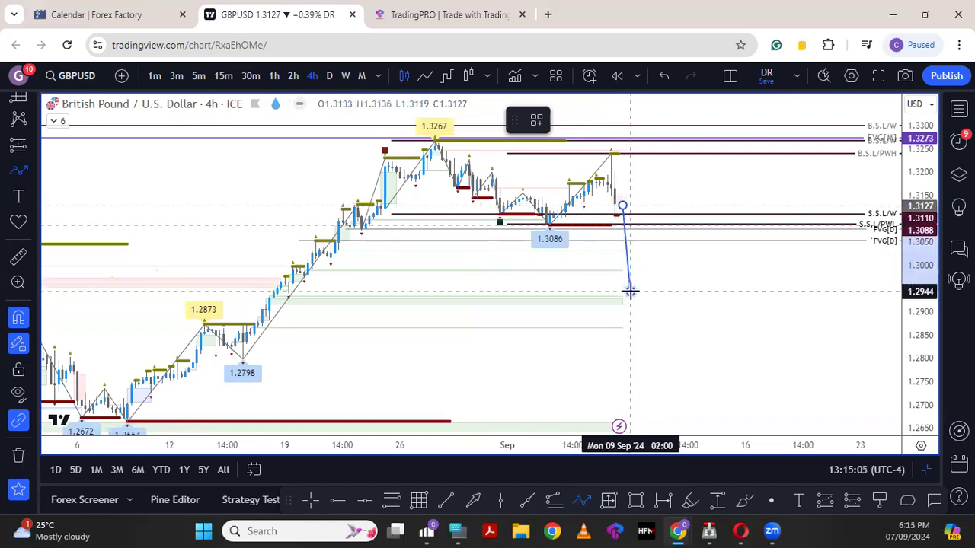
click(649, 224)
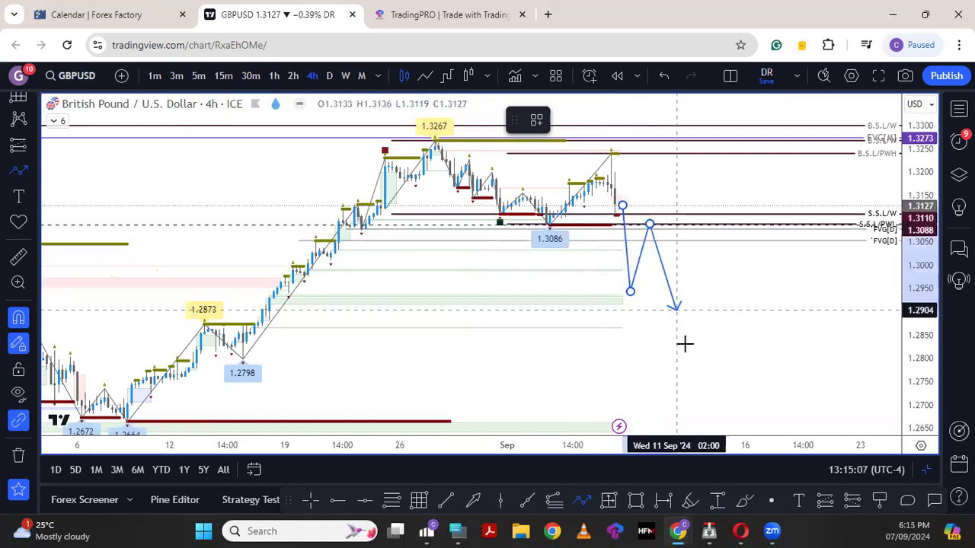
double_click(687, 348)
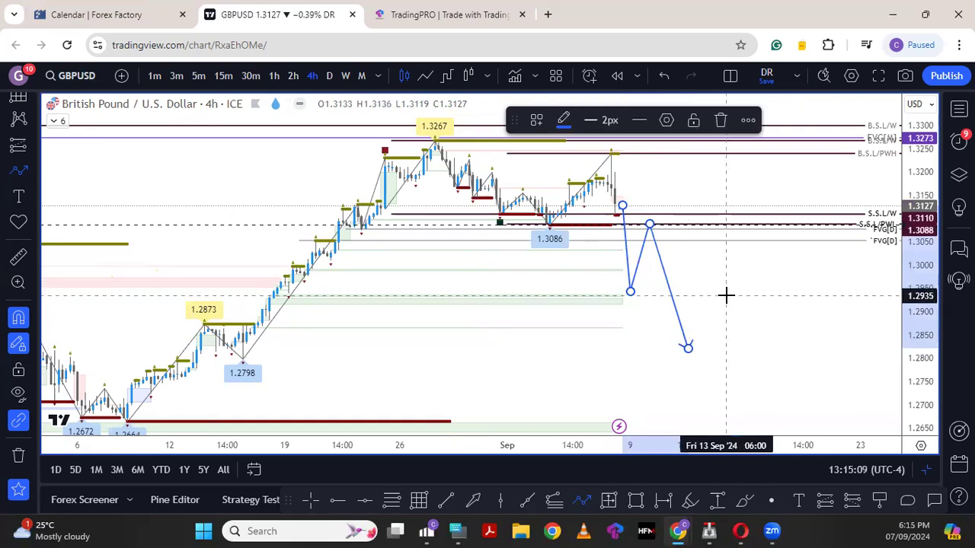
Step: Delete the projected path from the GBPUSD chart and switch back to the cross cursor
click(720, 120)
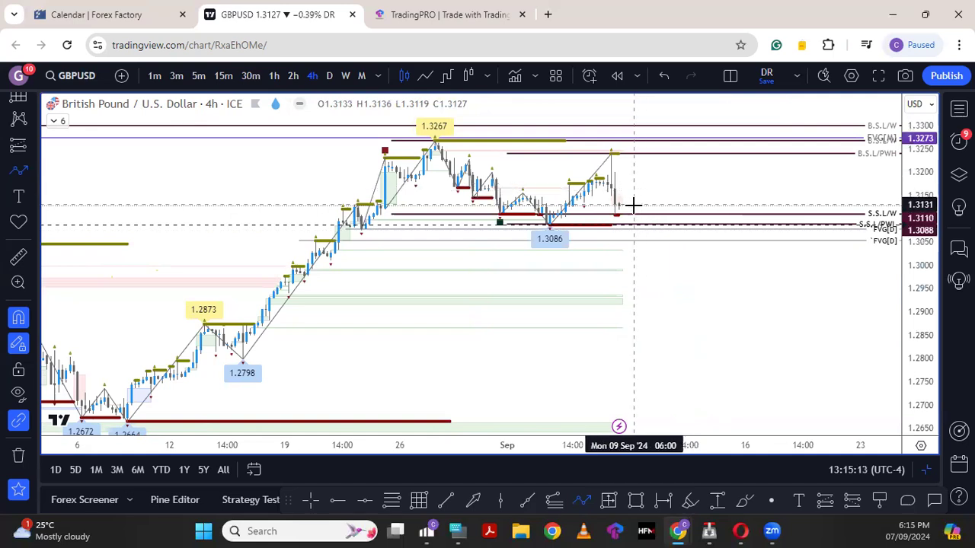
scroll(631, 206, down, 2)
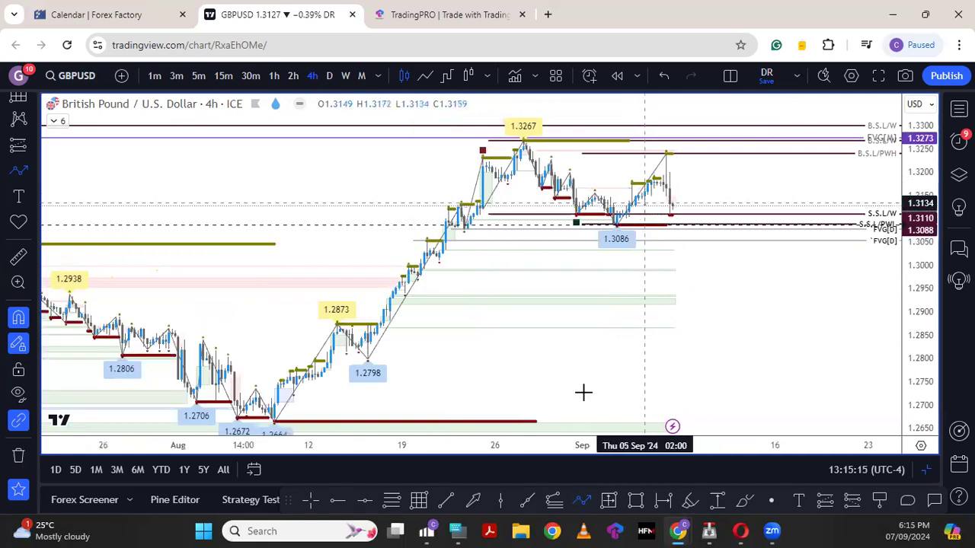
click(309, 500)
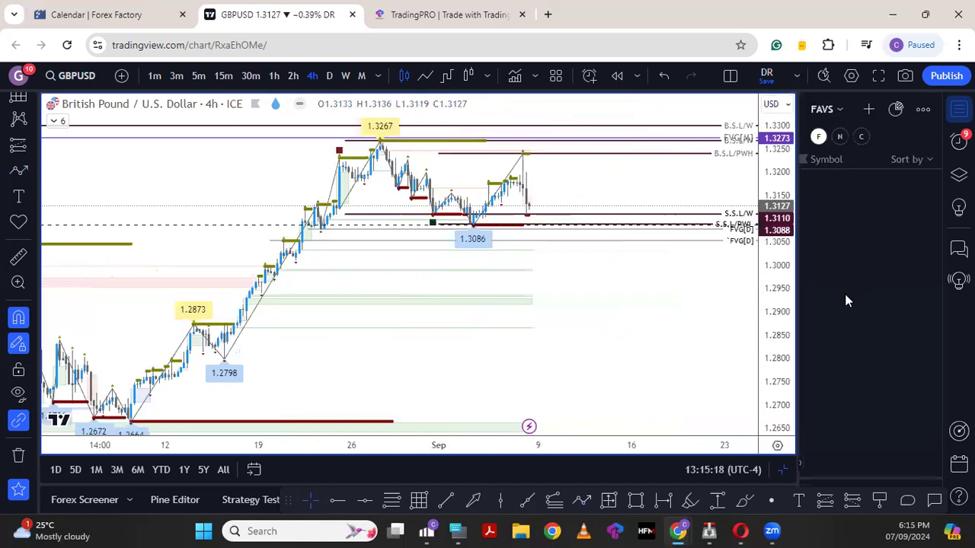
Step: Load XAUUSD from the FAVS watchlist and display its daily chart close up on the latest candles below the B.S.L/PWH level
click(848, 340)
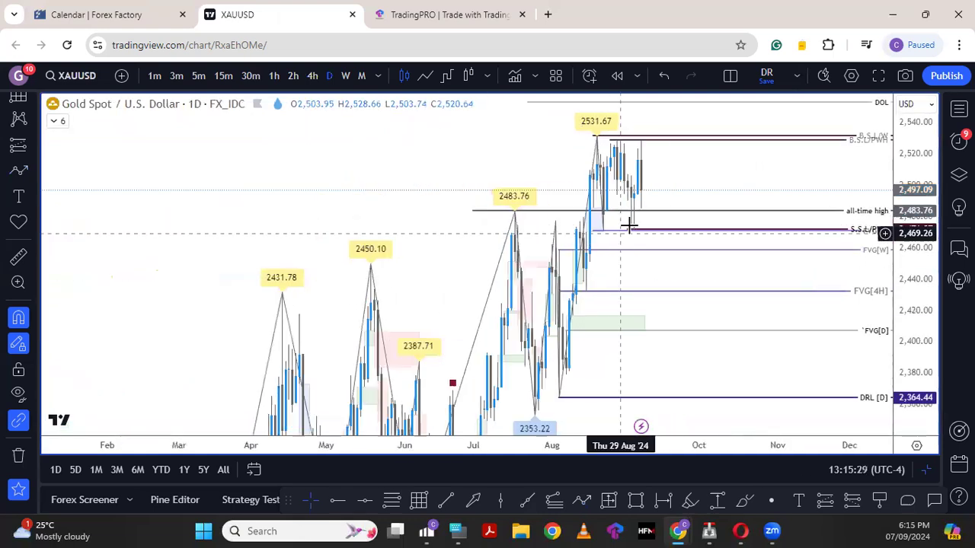
scroll(629, 224, up, 2)
drag(693, 198, 778, 291)
scroll(778, 292, up, 3)
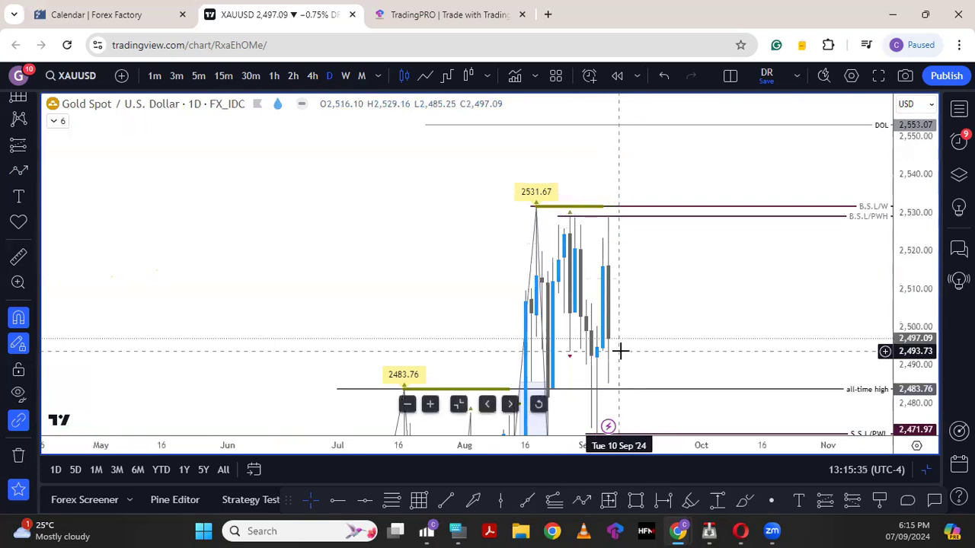
drag(681, 326, 678, 246)
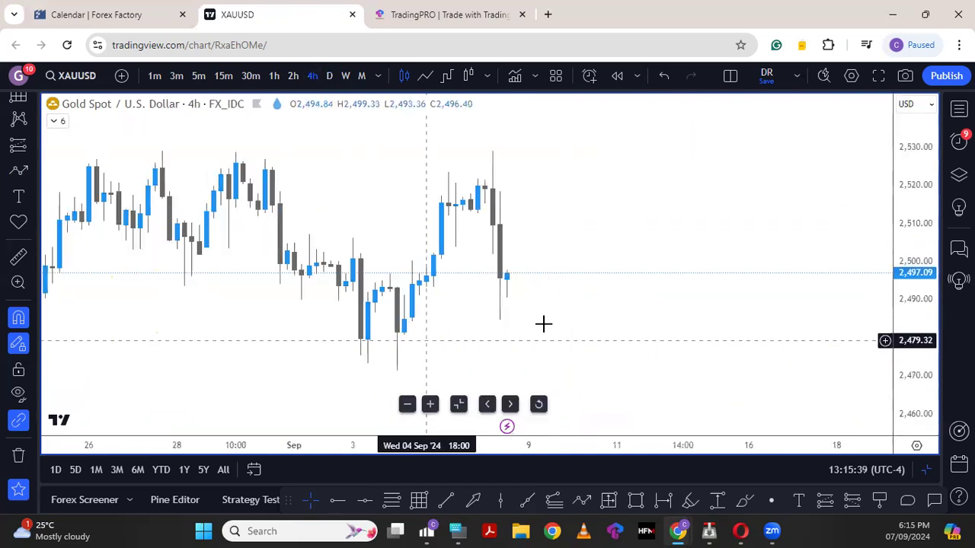
Step: Examine XAUUSD on the 4-hour timeframe, comparing the recent swings with the B.S.L/PWH, S.S.L/PWL and all-time high levels
scroll(542, 339, down, 3)
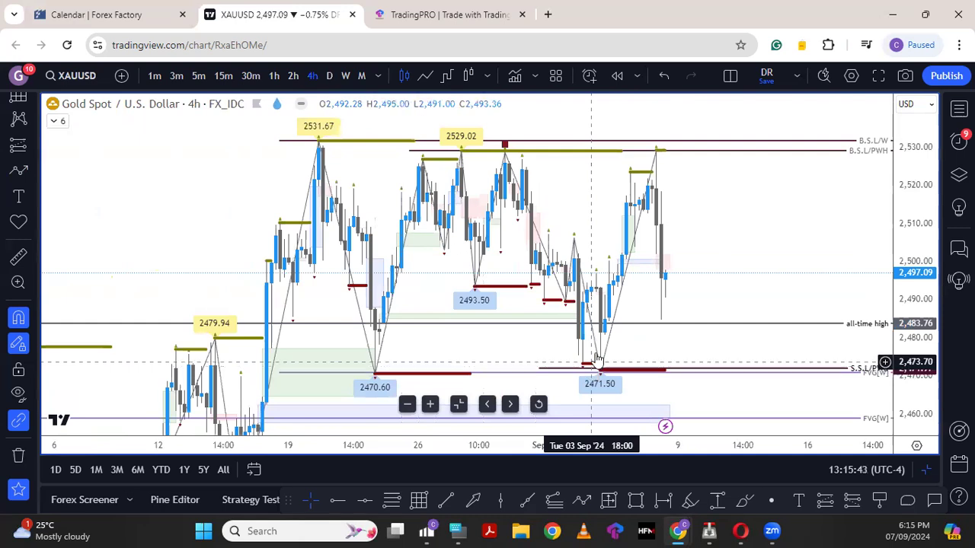
scroll(594, 351, up, 1)
scroll(594, 352, up, 1)
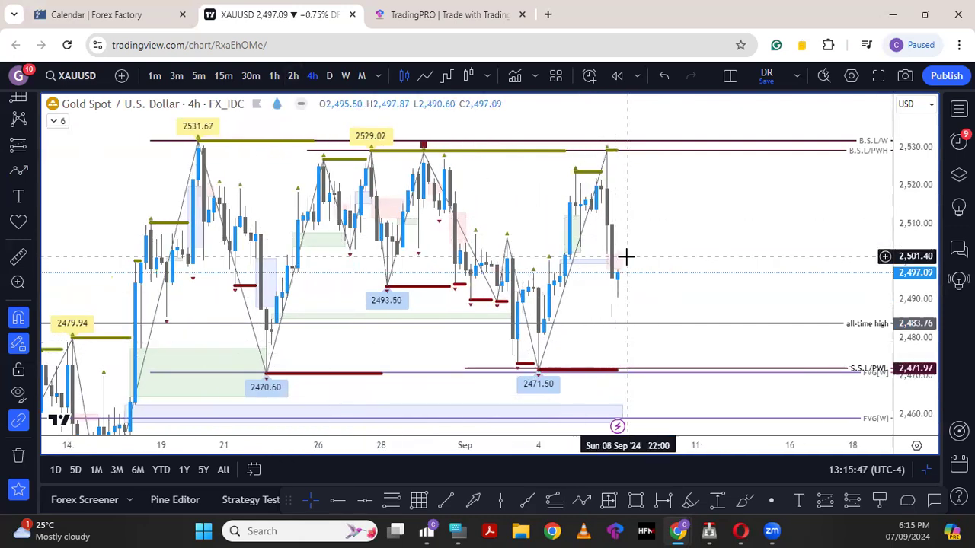
scroll(586, 229, up, 1)
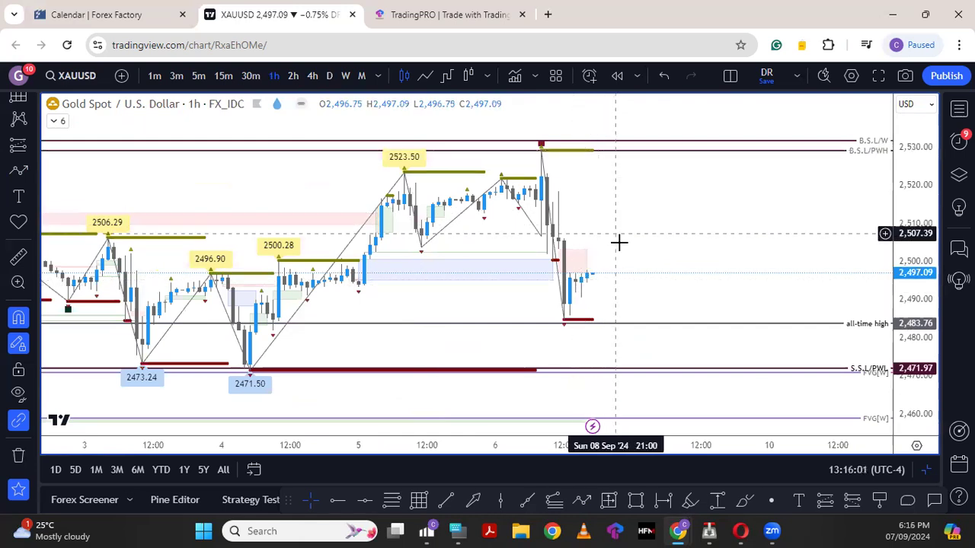
Step: Examine XAUUSD on the 1-hour timeframe, comparing the swing highs and lows since late August with the marked weekly levels
drag(615, 228, 597, 204)
scroll(585, 330, down, 5)
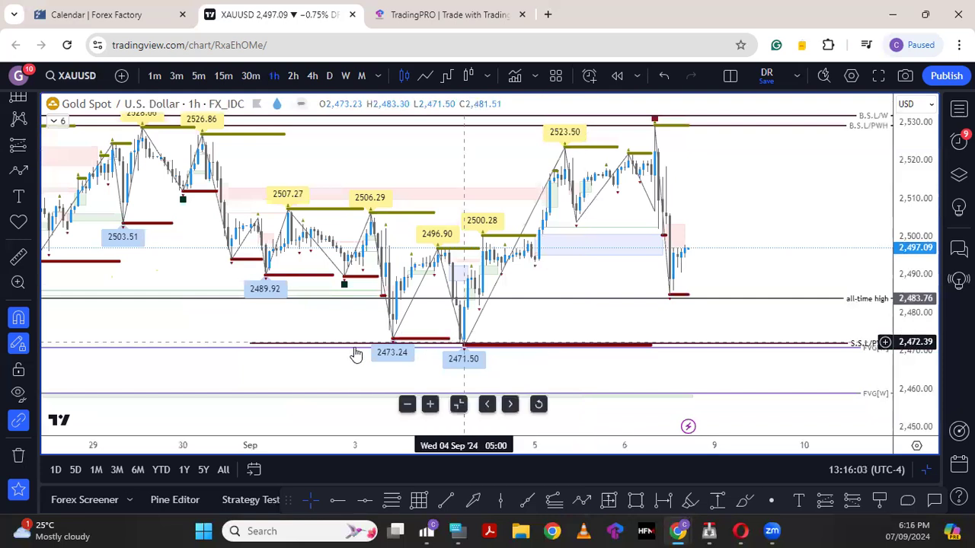
scroll(358, 352, down, 2)
scroll(386, 354, down, 1)
scroll(163, 354, down, 3)
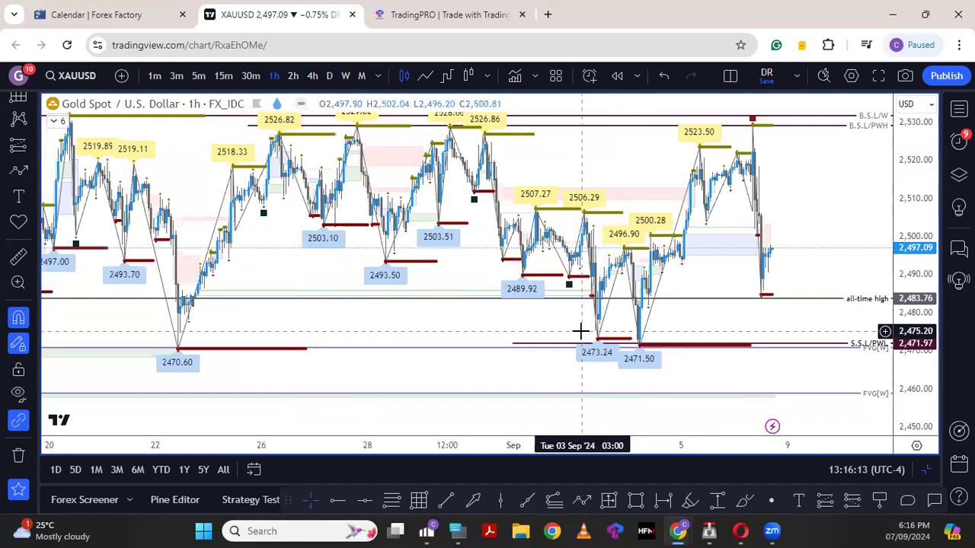
Step: Hide all drawings on the XAUUSD 1-hour chart, leaving the indicator's swing labels and zones in view
scroll(581, 330, down, 3)
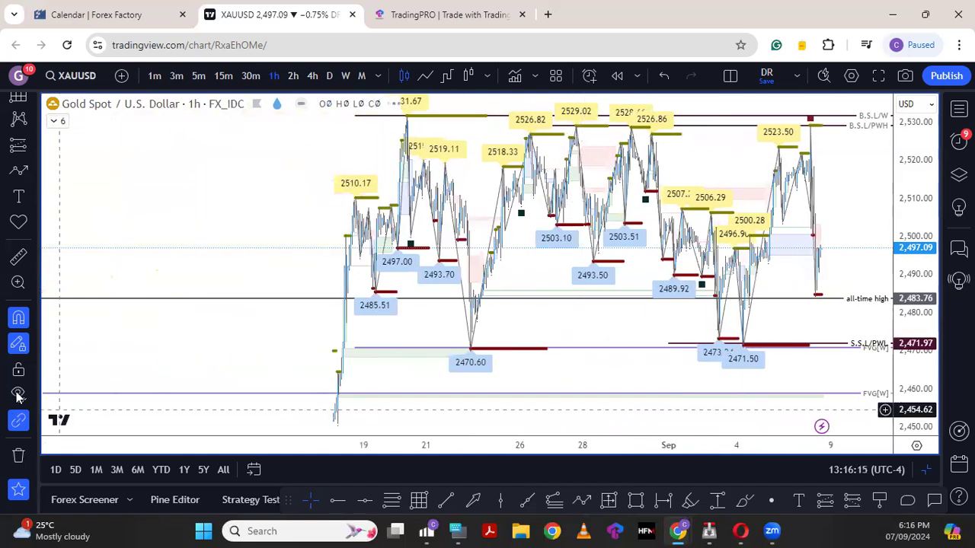
click(18, 394)
scroll(478, 348, up, 3)
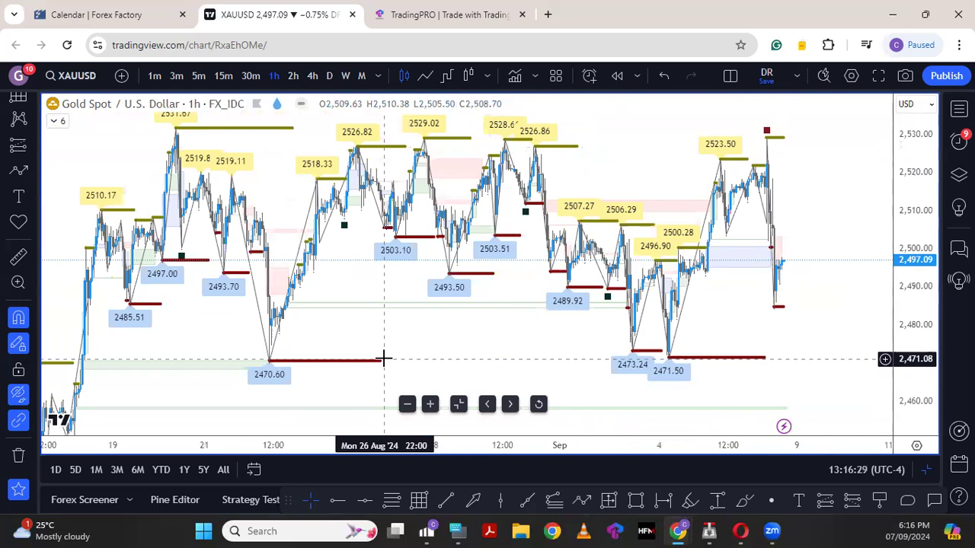
Step: Load GBPJPY from the FAVS watchlist and set its chart to the 4-hour timeframe
click(959, 108)
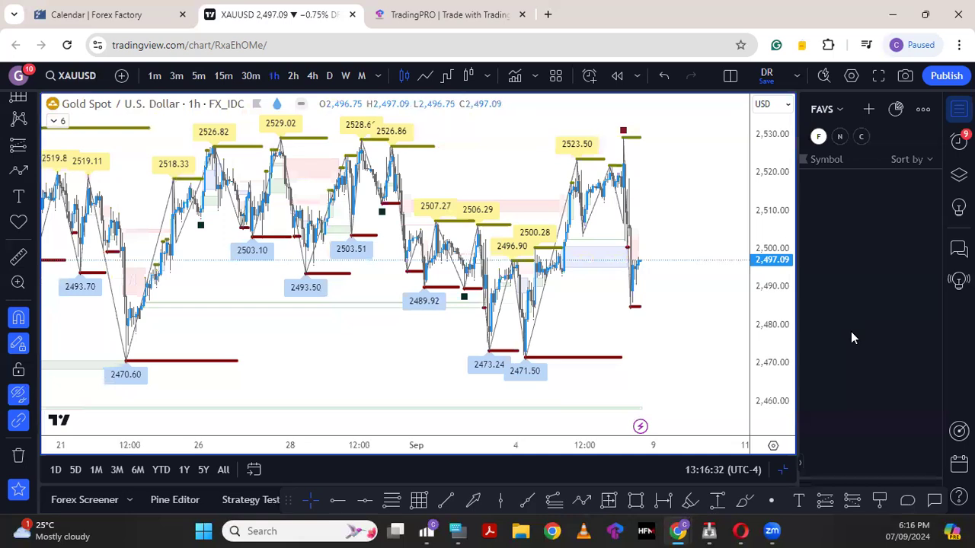
click(849, 367)
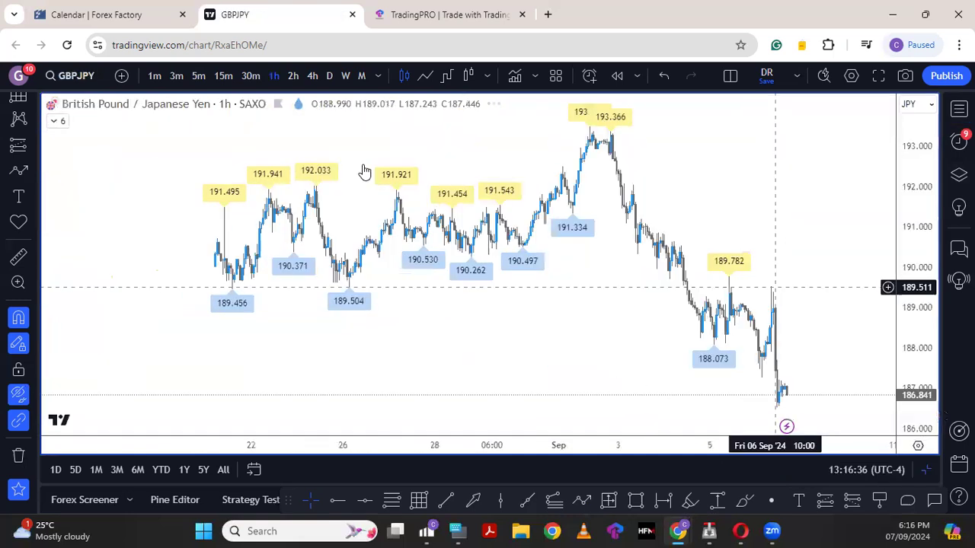
text(4h)
key(Return)
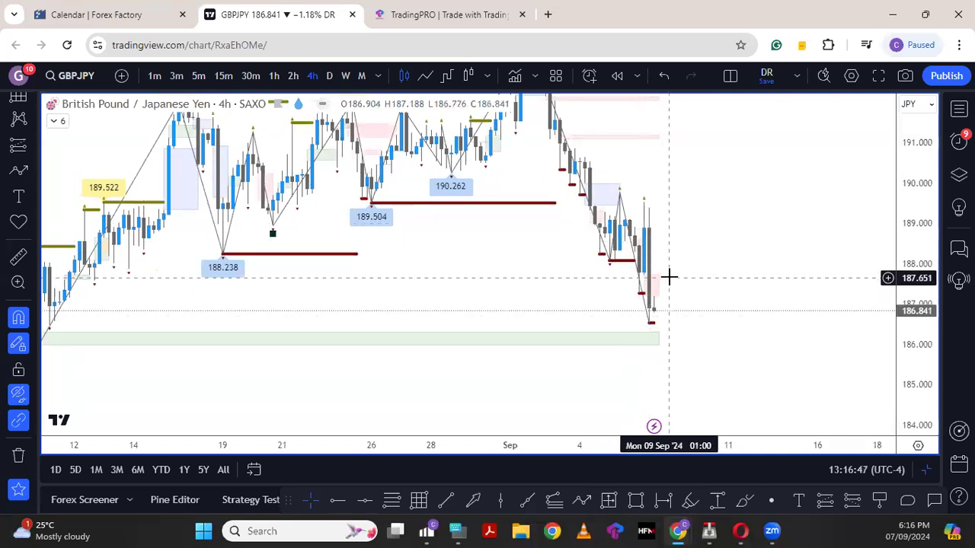
Step: Examine the GBPJPY 4-hour decline against the green zone near 186 and the early-August lows
scroll(669, 274, down, 2)
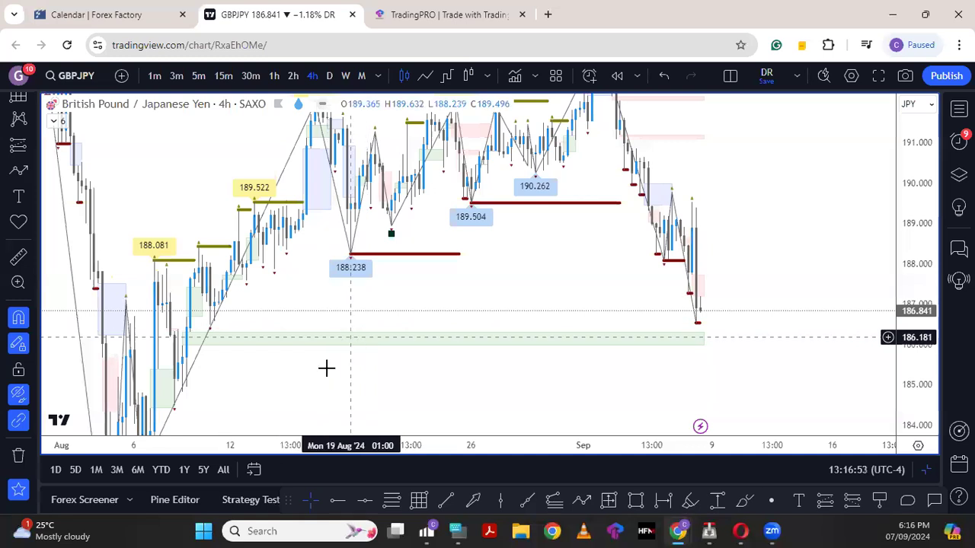
drag(324, 343, 337, 265)
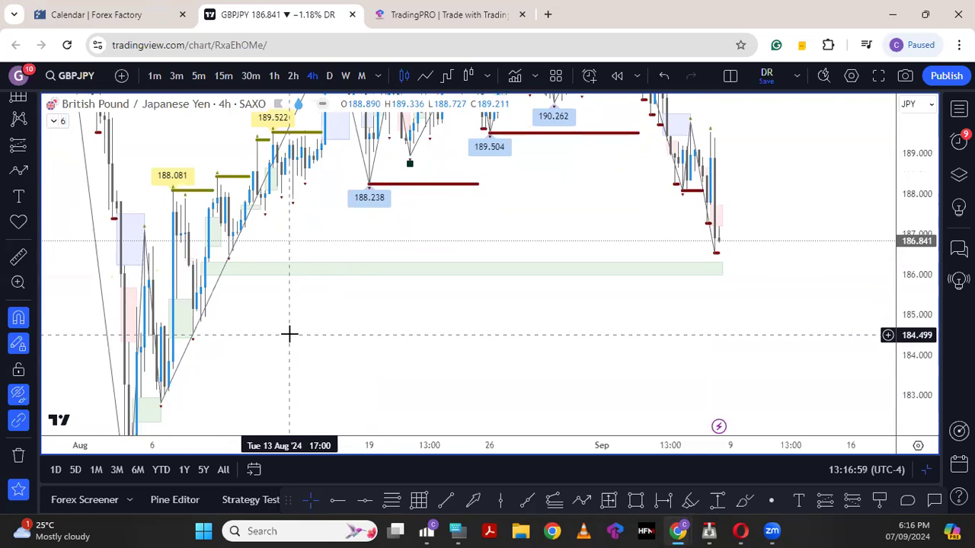
drag(412, 342, 398, 368)
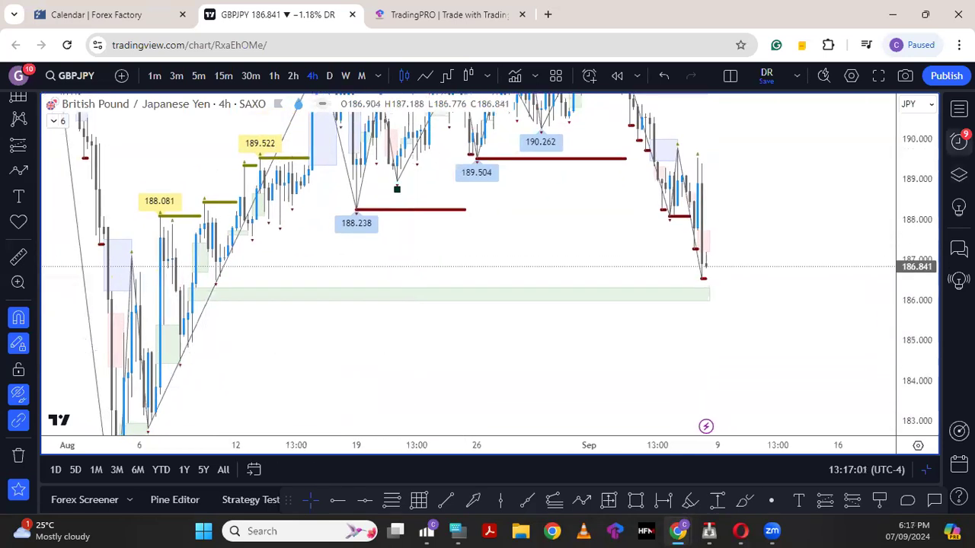
Step: Load EURJPY from the FAVS watchlist and display its 4-hour chart around the latest candles and the green zone below price
click(958, 108)
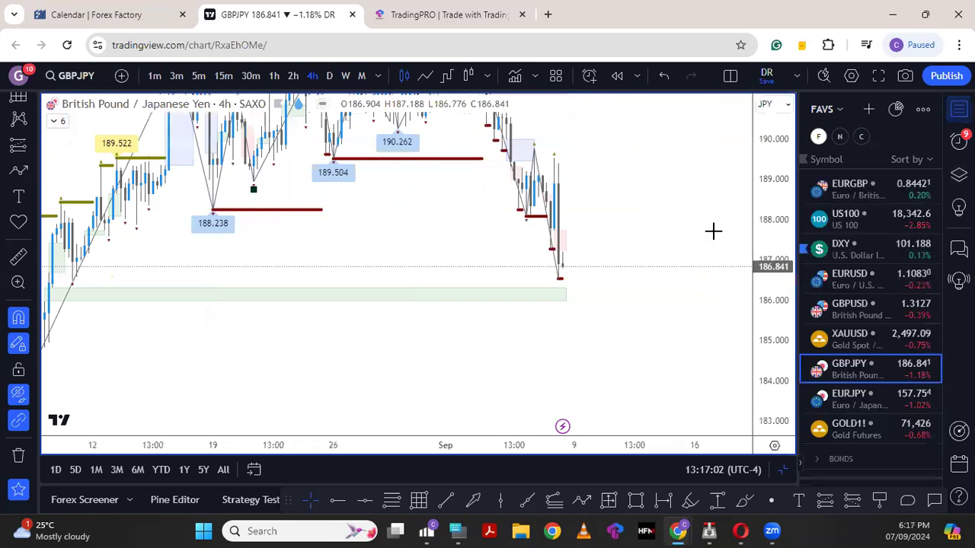
click(906, 399)
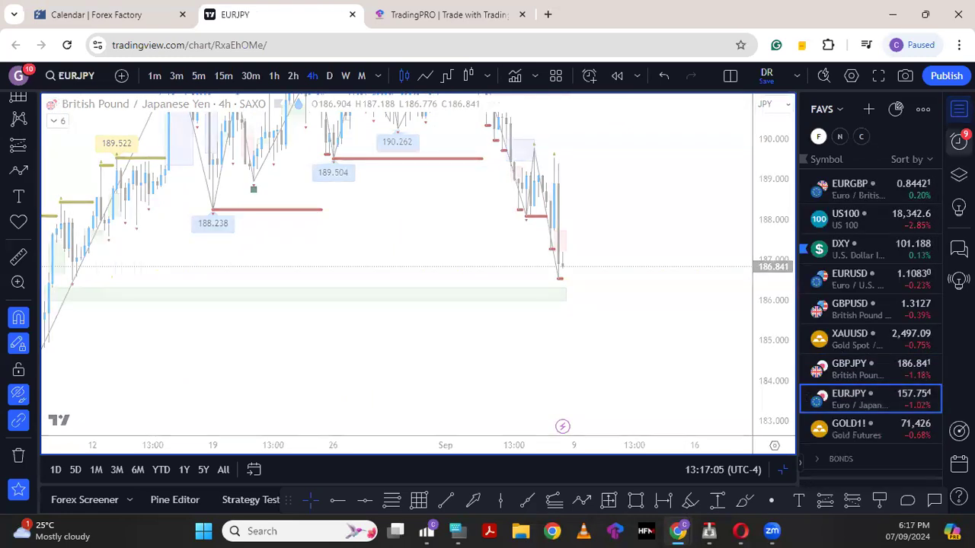
click(958, 109)
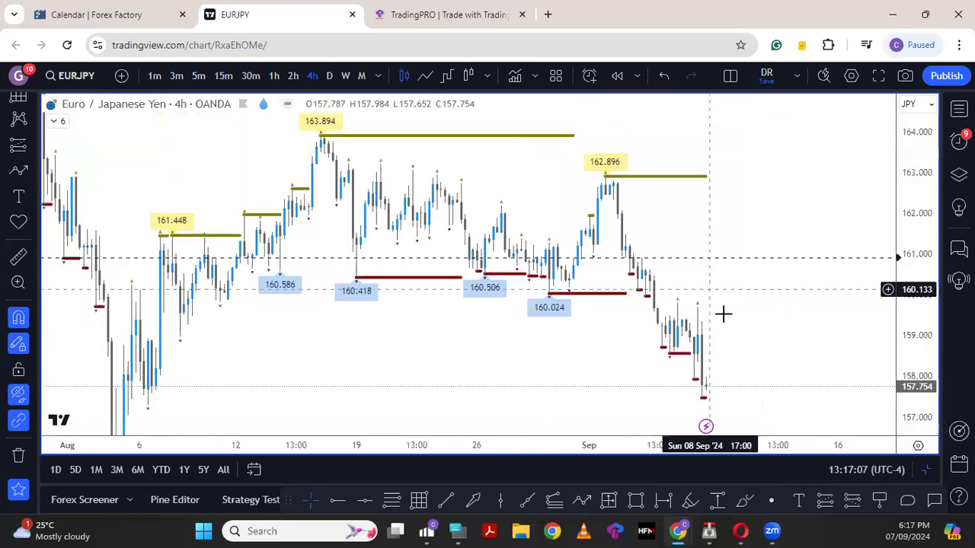
drag(764, 341, 757, 257)
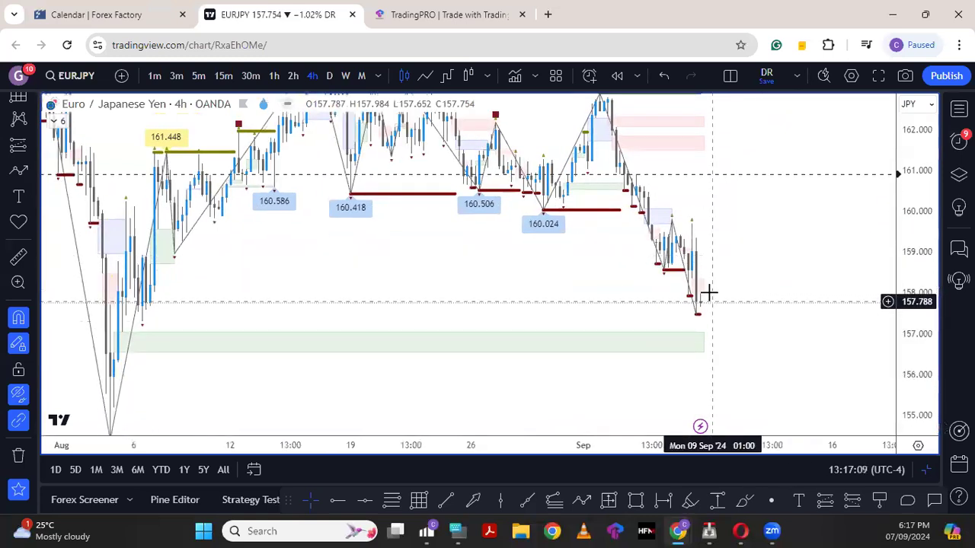
scroll(709, 291, up, 3)
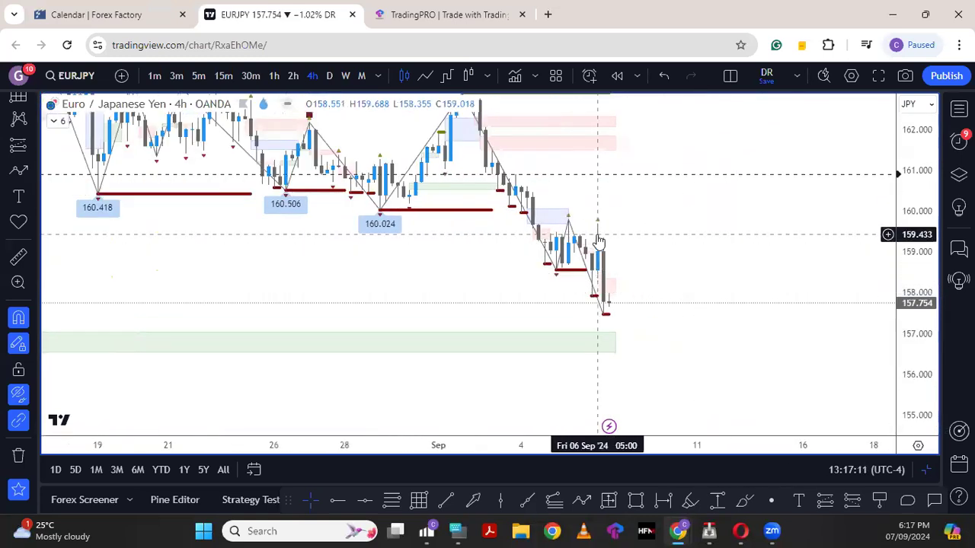
scroll(651, 267, down, 3)
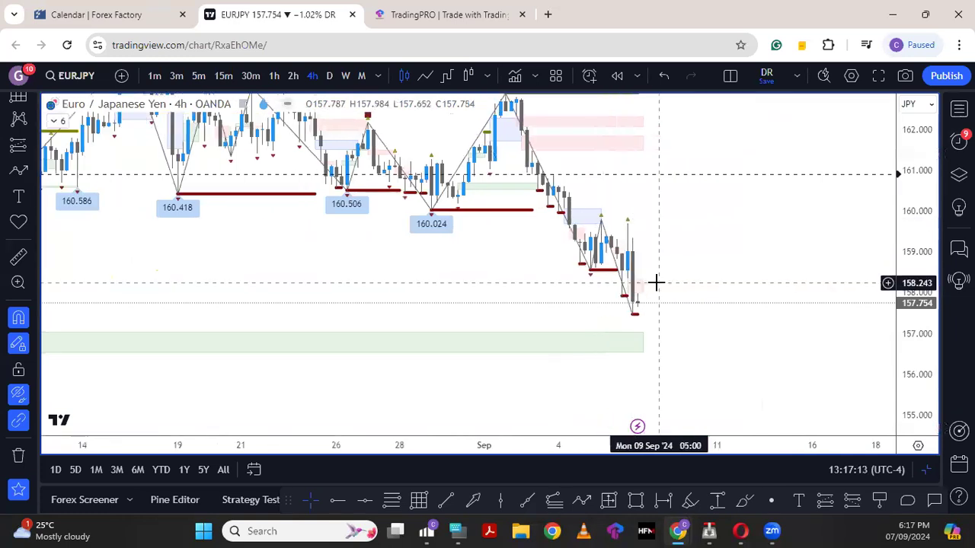